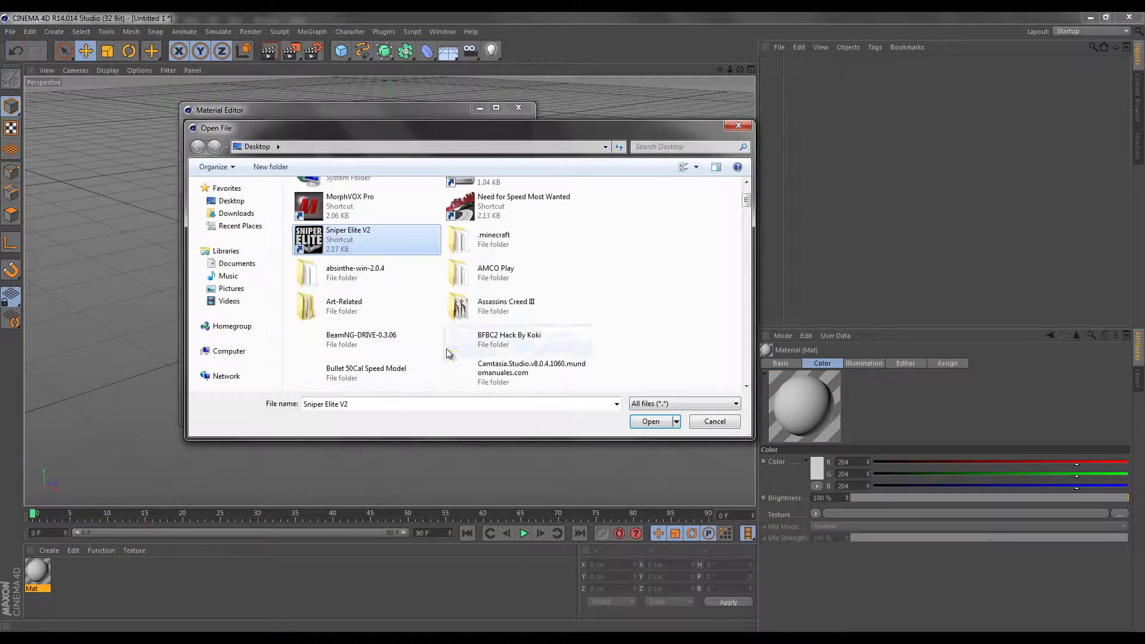
Step: Apply the mountain railway photo material to a new Background object
left_click(377, 415)
left_click_drag(37, 571, 793, 62)
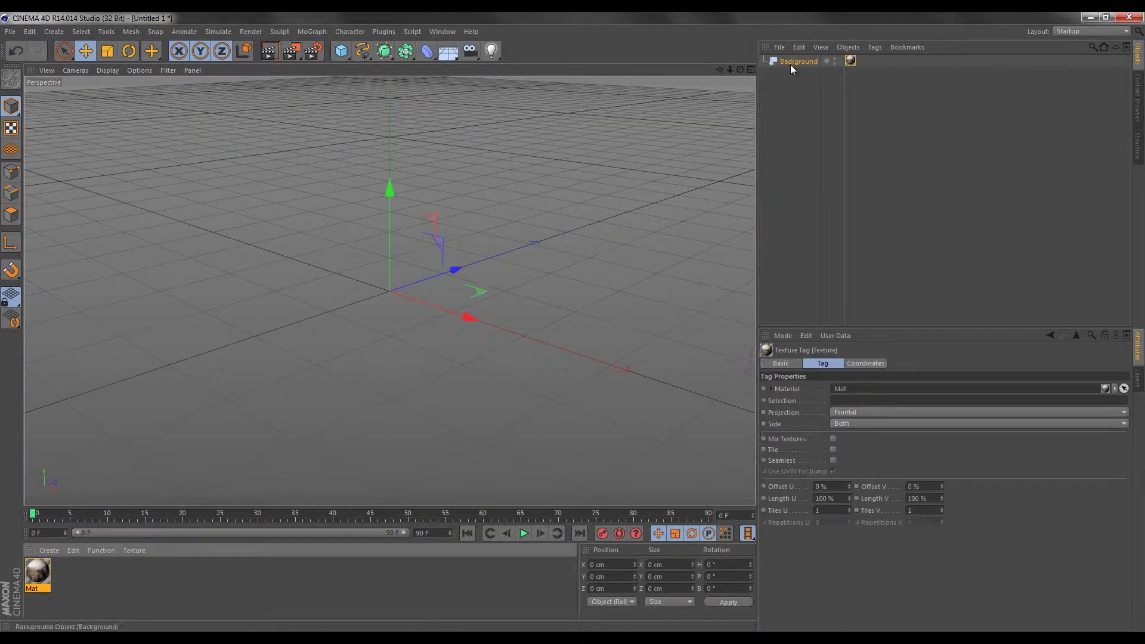
left_click_drag(574, 327, 573, 322, "alt")
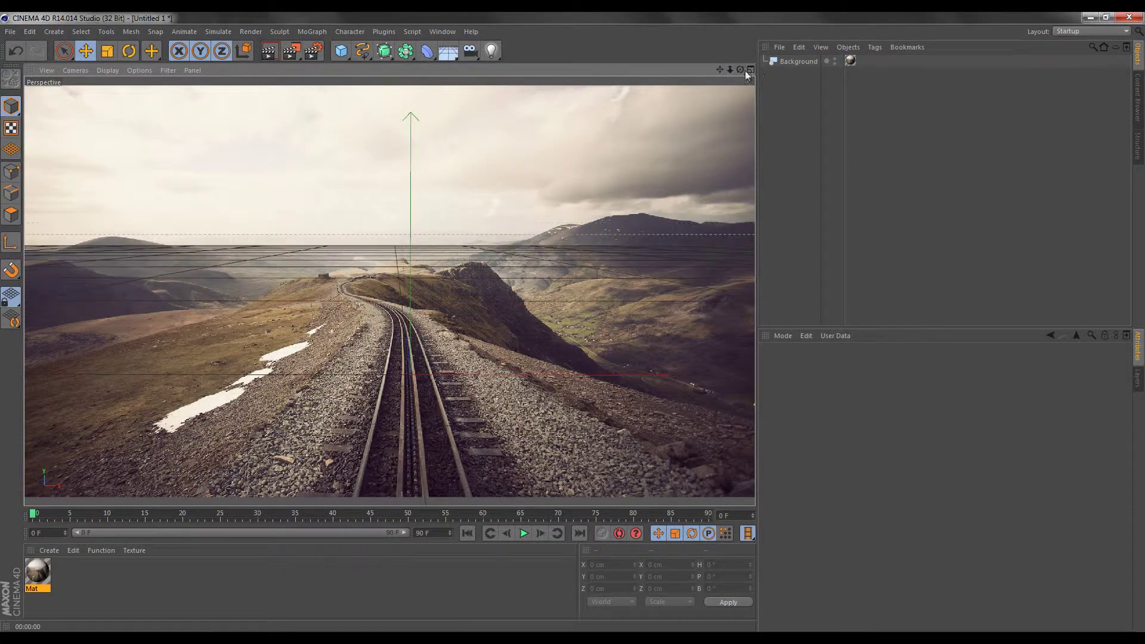
Step: Add a Plane with the photo material in frontal projection, stretched along the track
left_click(352, 54)
left_click_drag(37, 571, 788, 62)
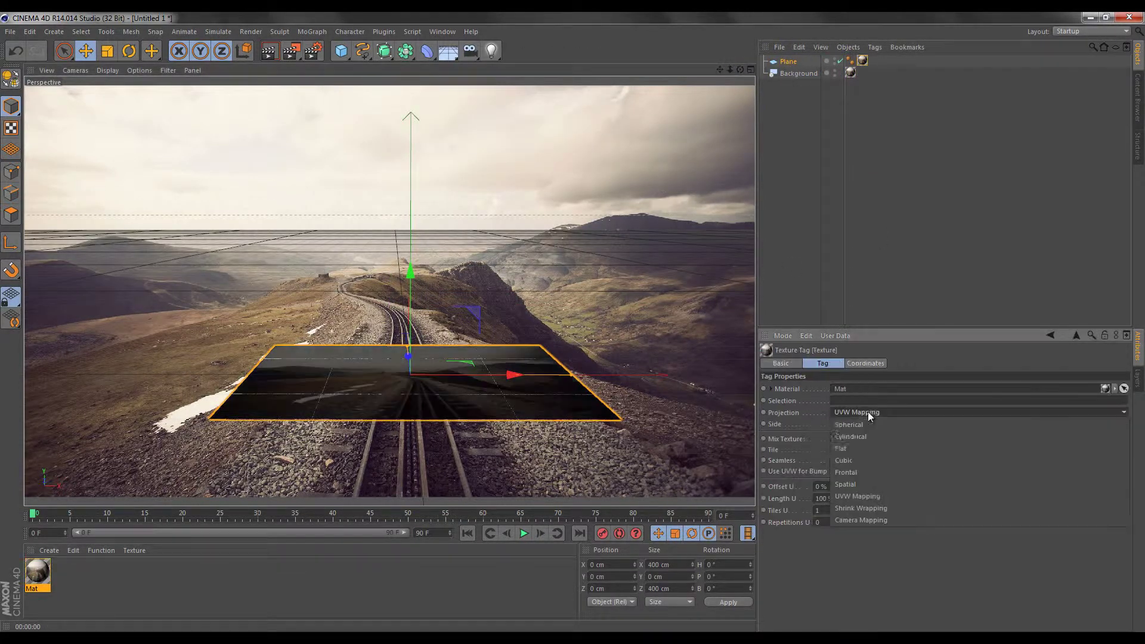
right_click(788, 63)
key("Escape")
left_click(408, 387)
left_click_drag(408, 347, 405, 345)
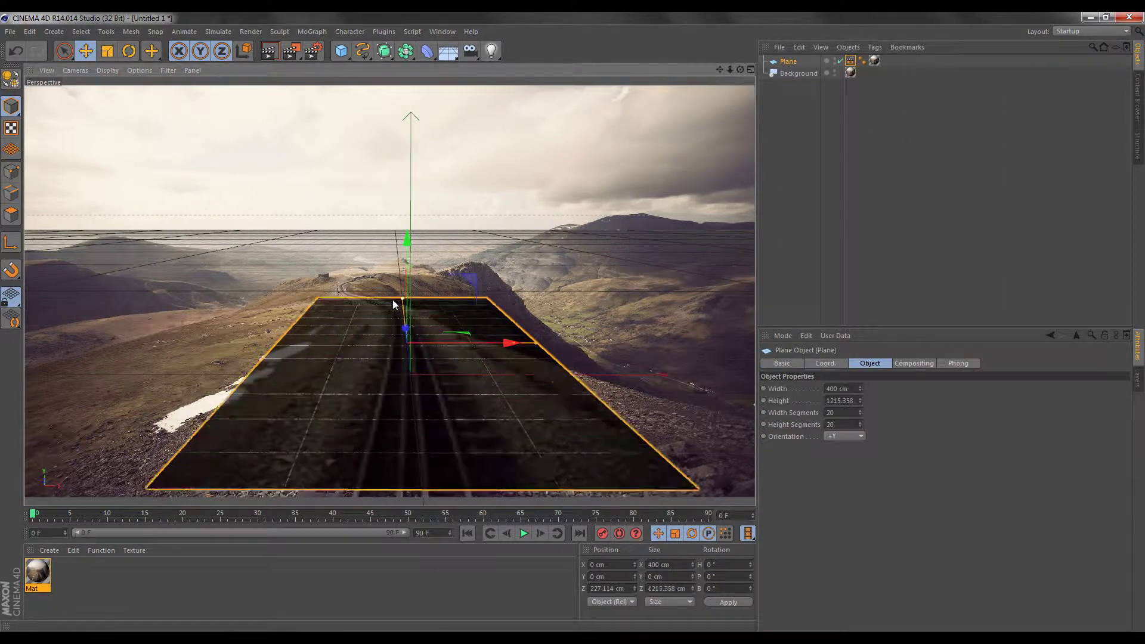
left_click(1138, 95)
Step: Add the Minecart preset from the Content Browser and place it, slightly tilted, on the track
double_click(940, 88)
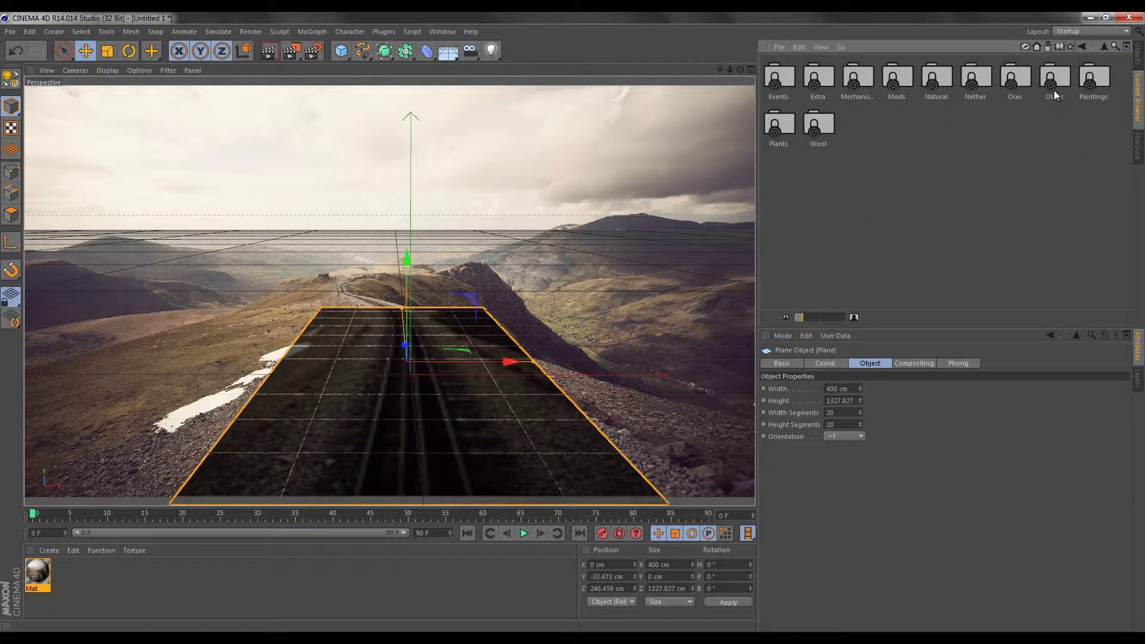
double_click(787, 89)
left_click_drag(835, 119, 409, 345)
key("r")
left_click_drag(409, 340, 409, 345)
key("F5")
Step: Add a scene camera, then rotate the minecart and ground plane to match the photo's slope
left_click(470, 51)
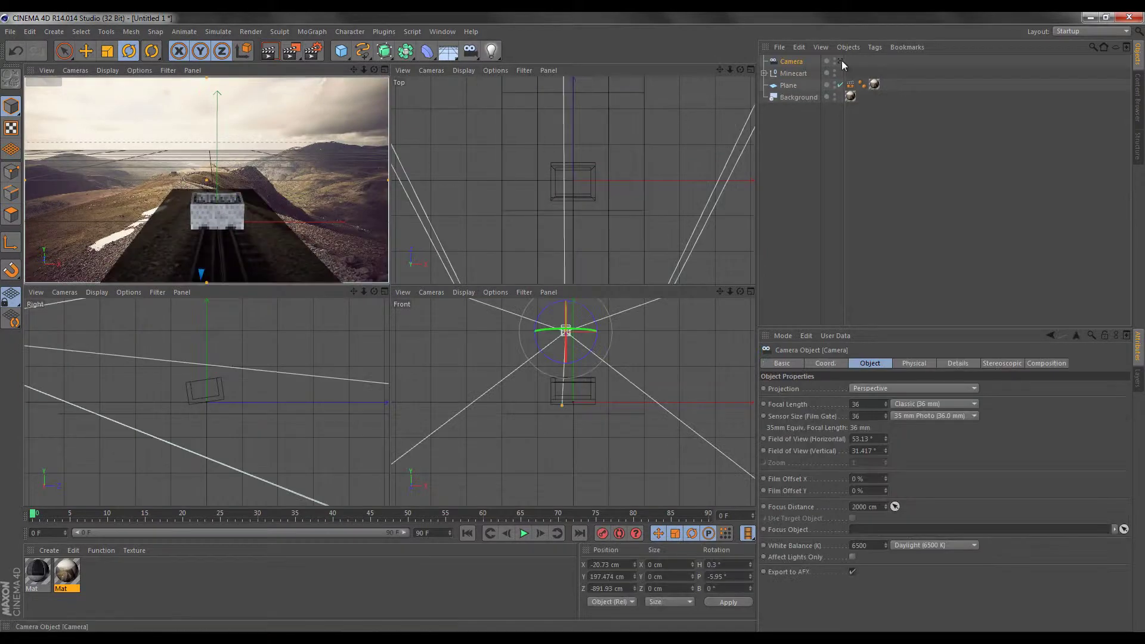
left_click(571, 382)
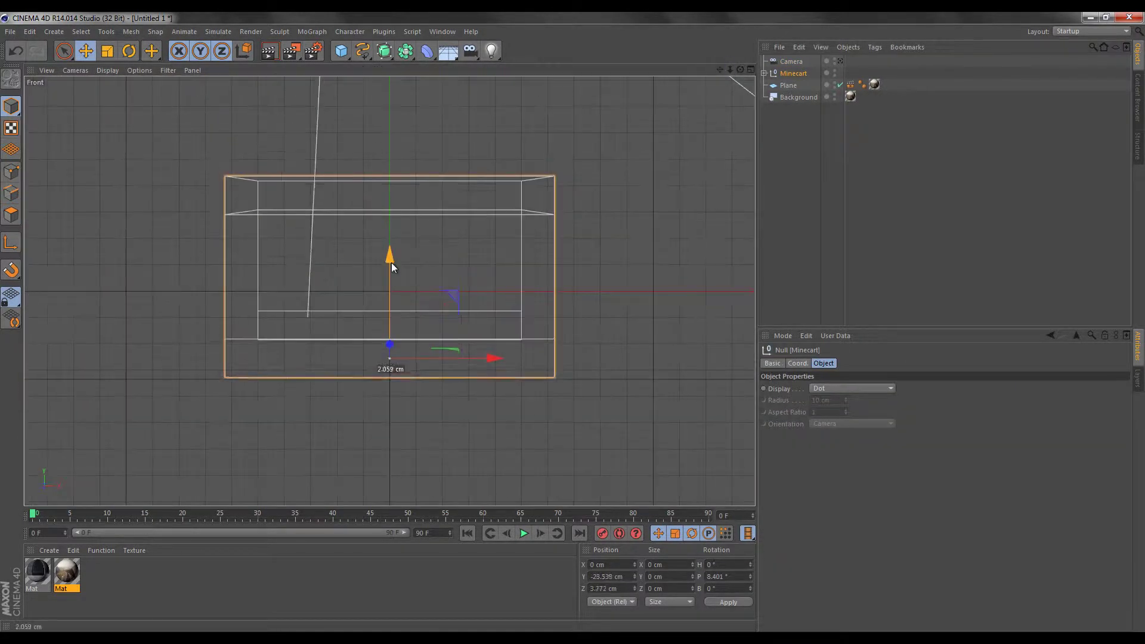
key("F1")
key("r")
left_click(788, 86)
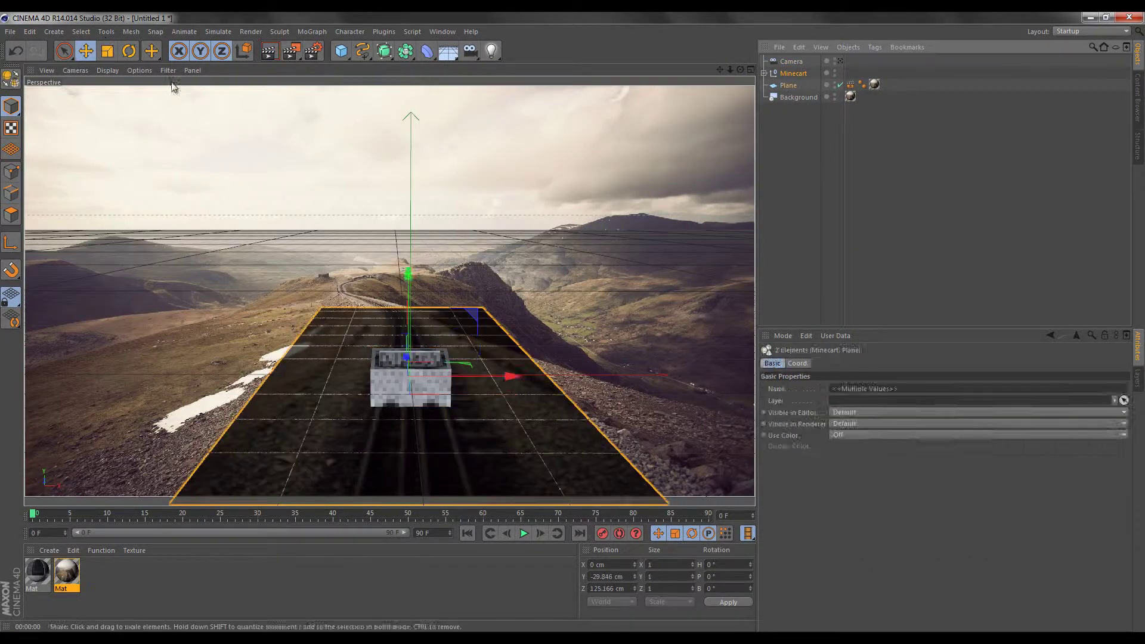
left_click_drag(409, 322, 412, 337)
Step: Add a Physical Sky and review its Sun settings
left_click(54, 31)
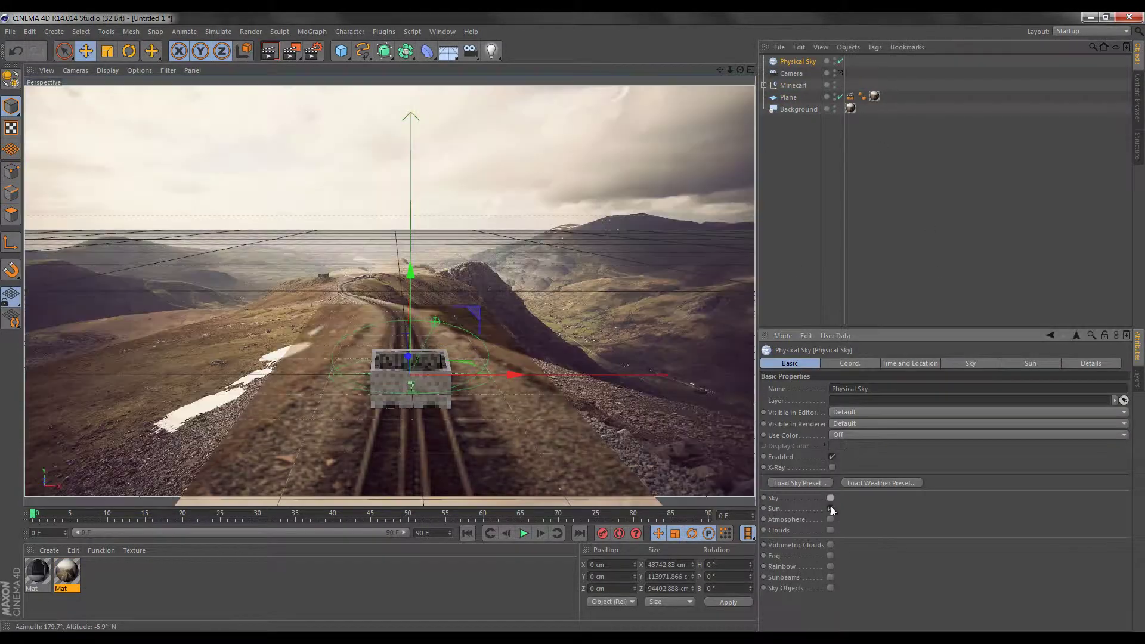
left_click(196, 183)
left_click(1091, 363)
left_click(779, 453)
Step: Enable Global Illumination and Ambient Occlusion in the render settings
left_click(1030, 363)
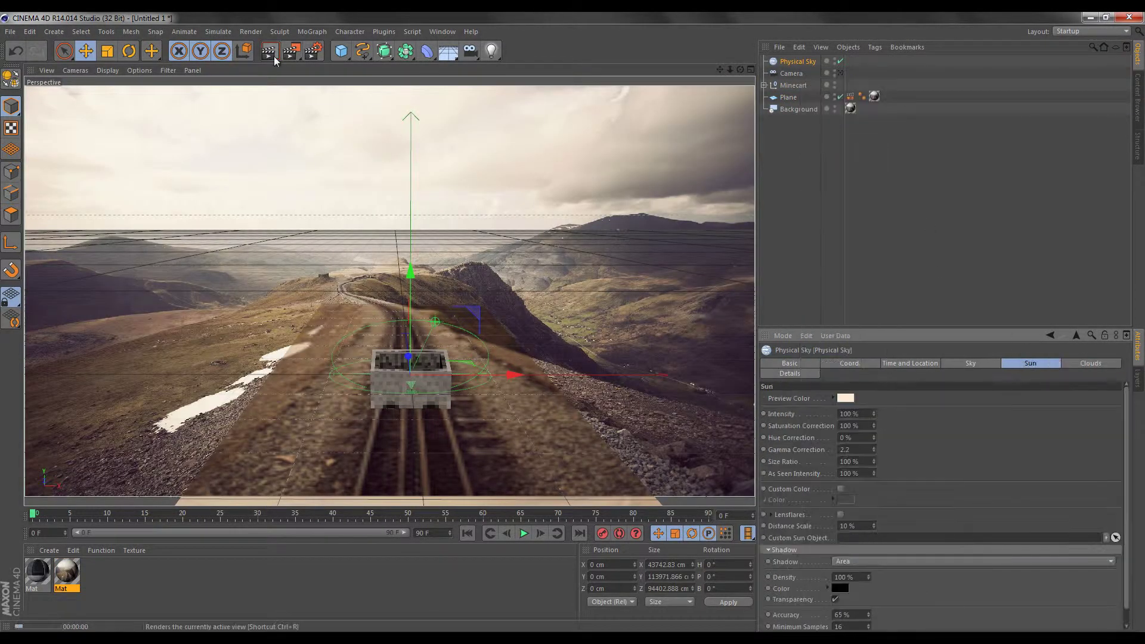
left_click(251, 32)
left_click(287, 143)
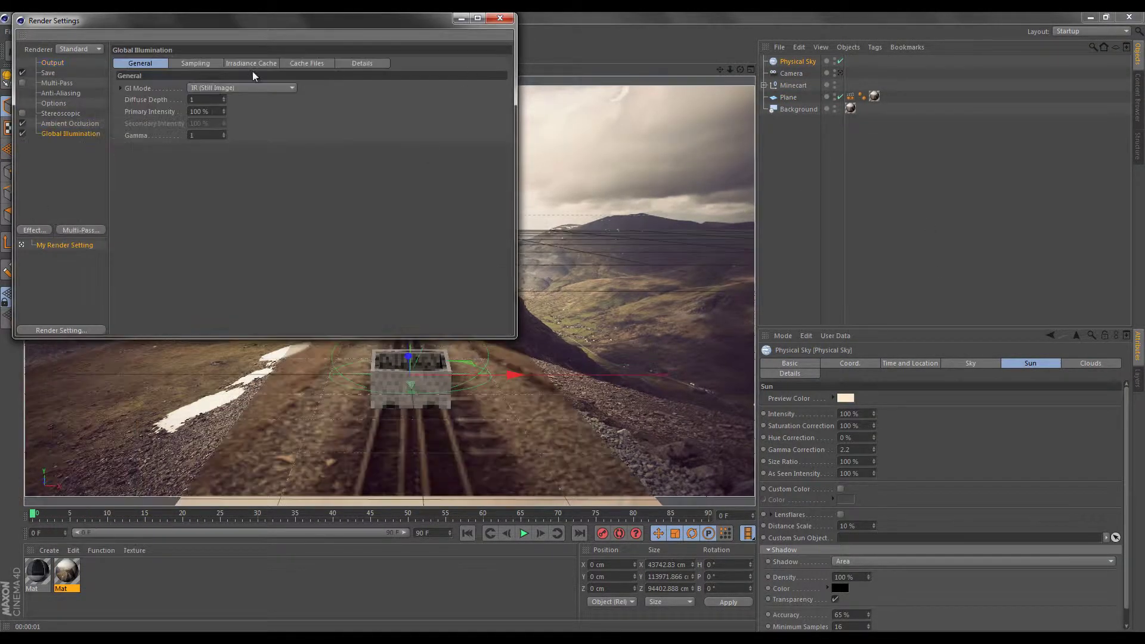
left_click(438, 385)
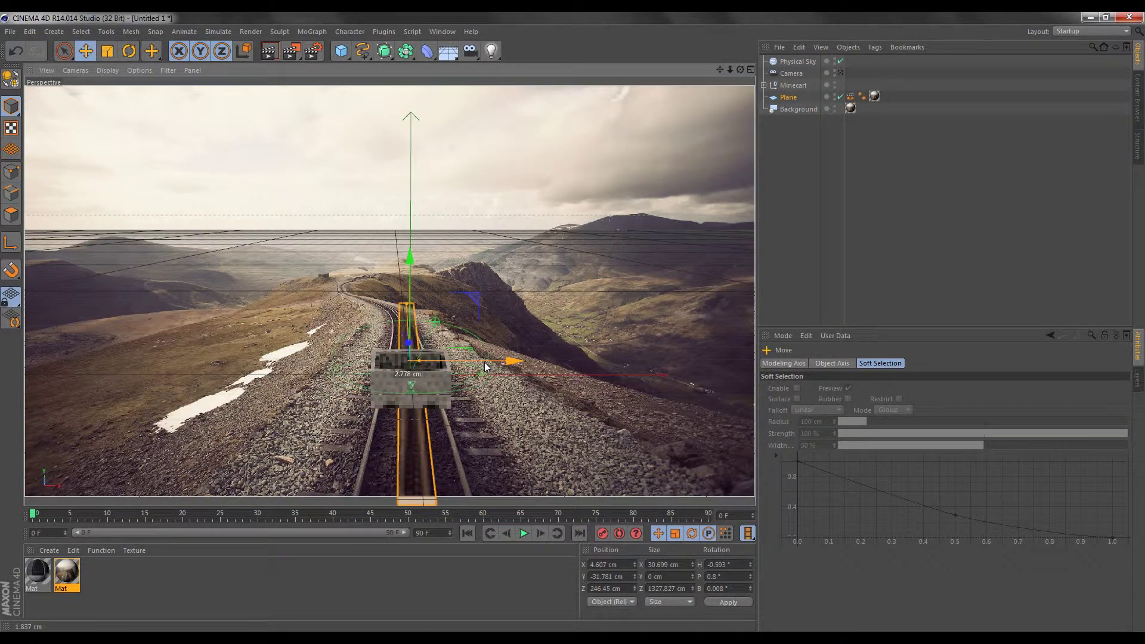
Step: Duplicate the ground plane and rotate the copy upright to 90 degrees
key("ctrl+c")
key("ctrl+v")
key("r")
left_click_drag(431, 298, 438, 305)
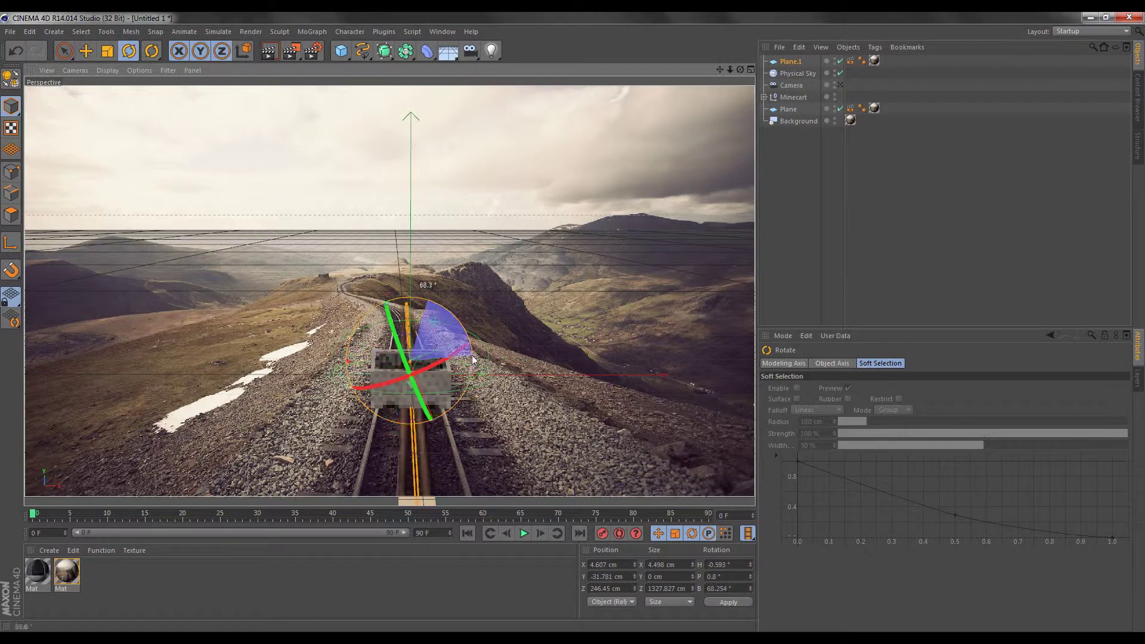
left_click_drag(473, 359, 159, 134)
key("e")
key("F5")
key("F3")
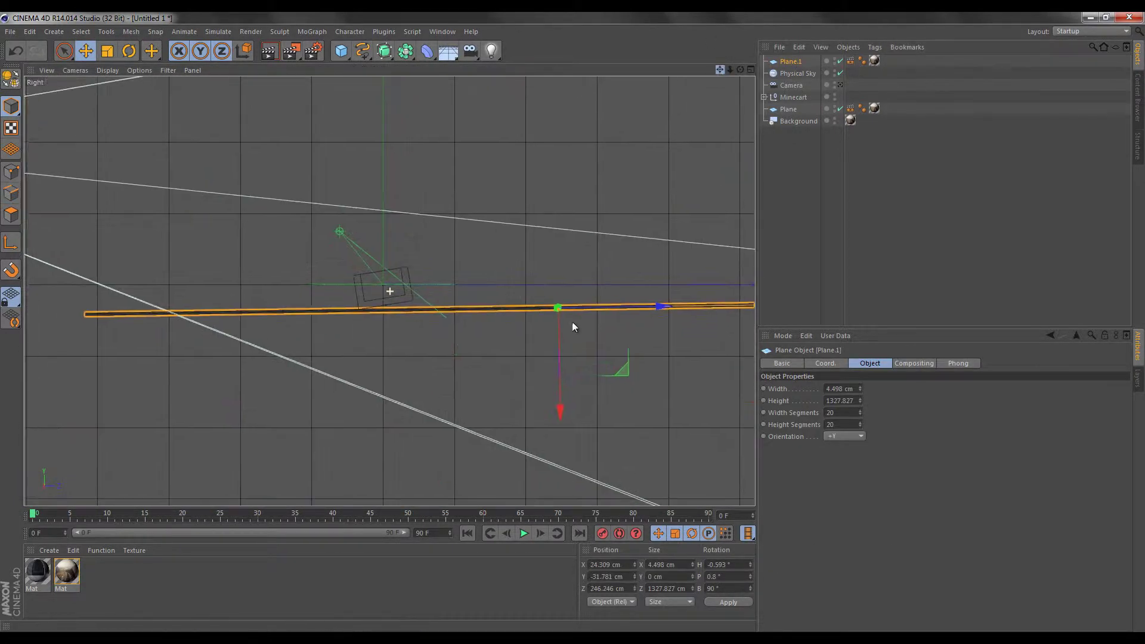
Step: Duplicate the upright plane and lower it onto the track in the side view
key("ctrl+c")
key("ctrl+v")
mouse_move(564, 334)
left_mouse_down()
mouse_move(560, 310)
mouse_move(572, 322)
left_mouse_up()
key("F5")
key("F1")
left_click(786, 73)
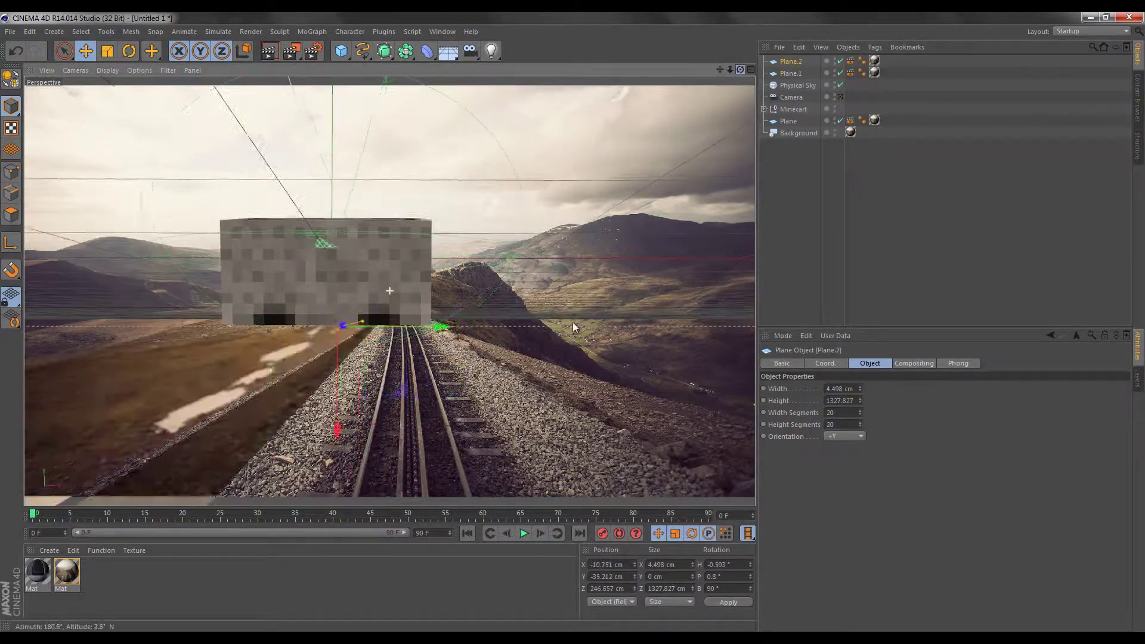
left_click_drag(258, 325, 260, 340)
key("ctrl+c")
key("ctrl+v")
Step: Add another strip, Plane.3, raising it slightly and shifting it sideways onto the rail
left_click(840, 109)
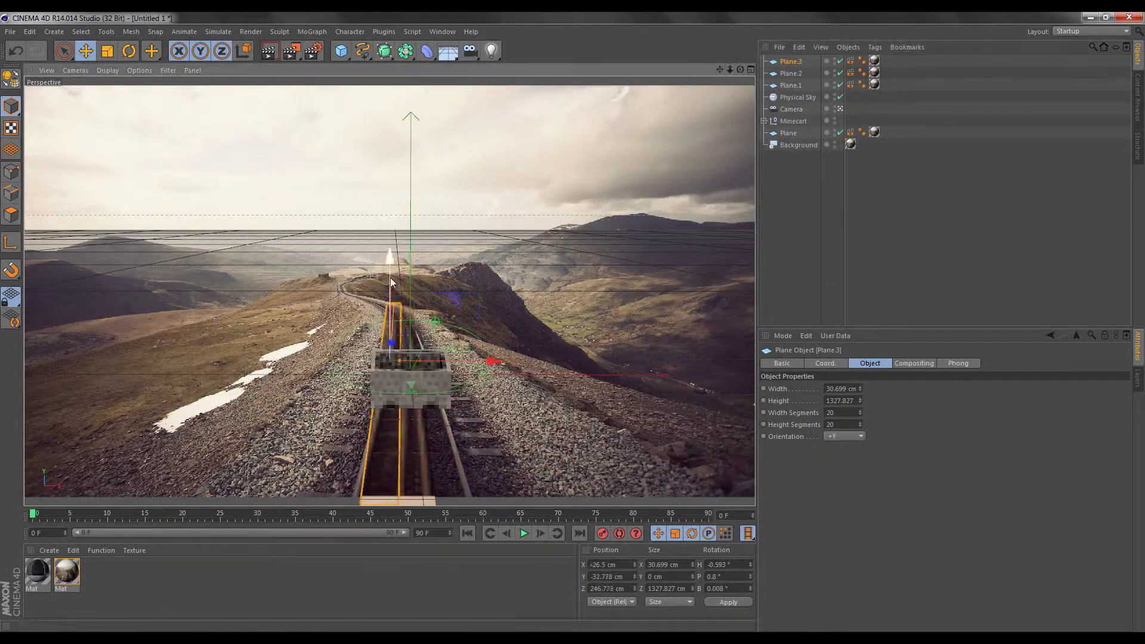
left_click(751, 70)
middle_click(236, 414)
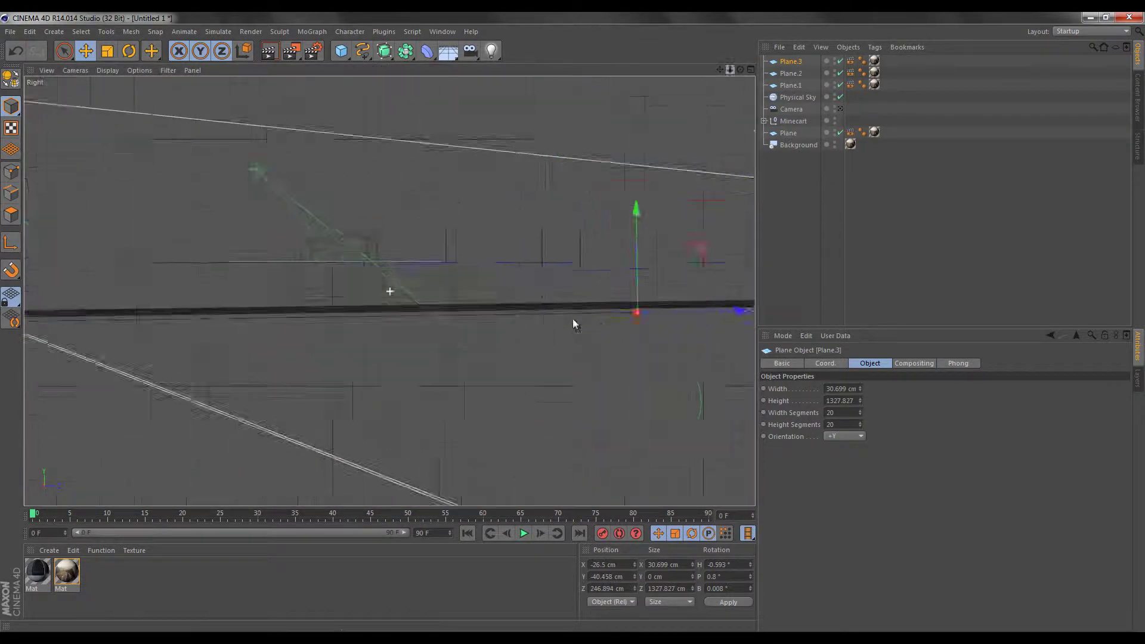
left_click_drag(374, 214, 368, 189)
middle_click(368, 188)
middle_click(507, 149)
left_click_drag(462, 117, 468, 118)
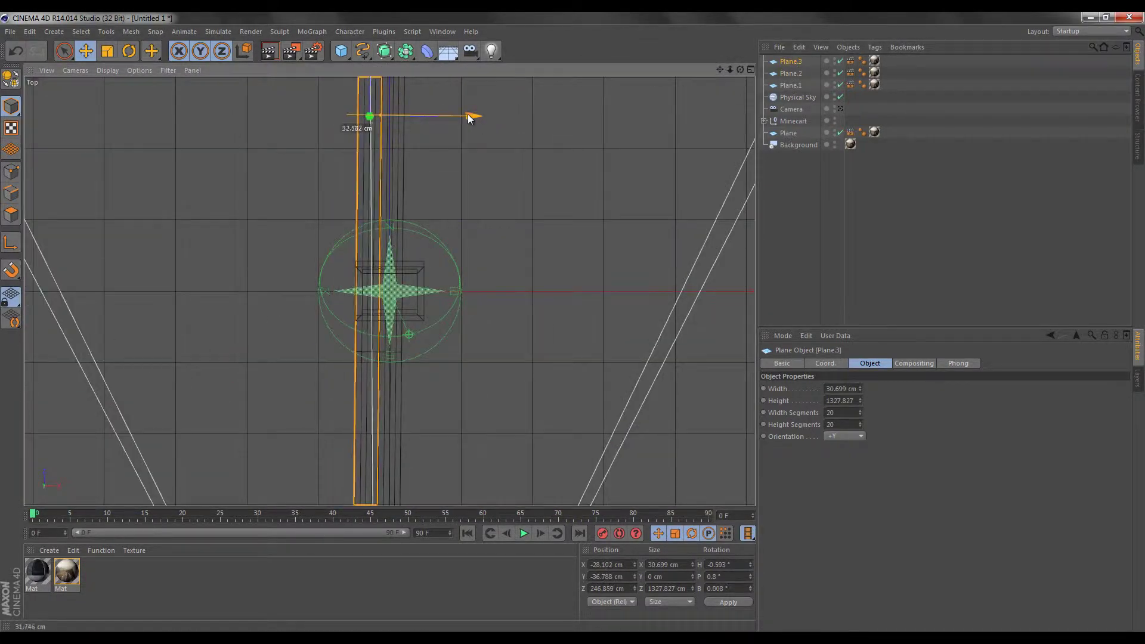
left_click(840, 120)
middle_click(383, 289)
Step: Re-tilt the minecart to about 0.7° pitch to follow the track, checking through the camera
left_click(793, 132)
key("r")
middle_click(239, 388)
left_click_drag(310, 215, 319, 233)
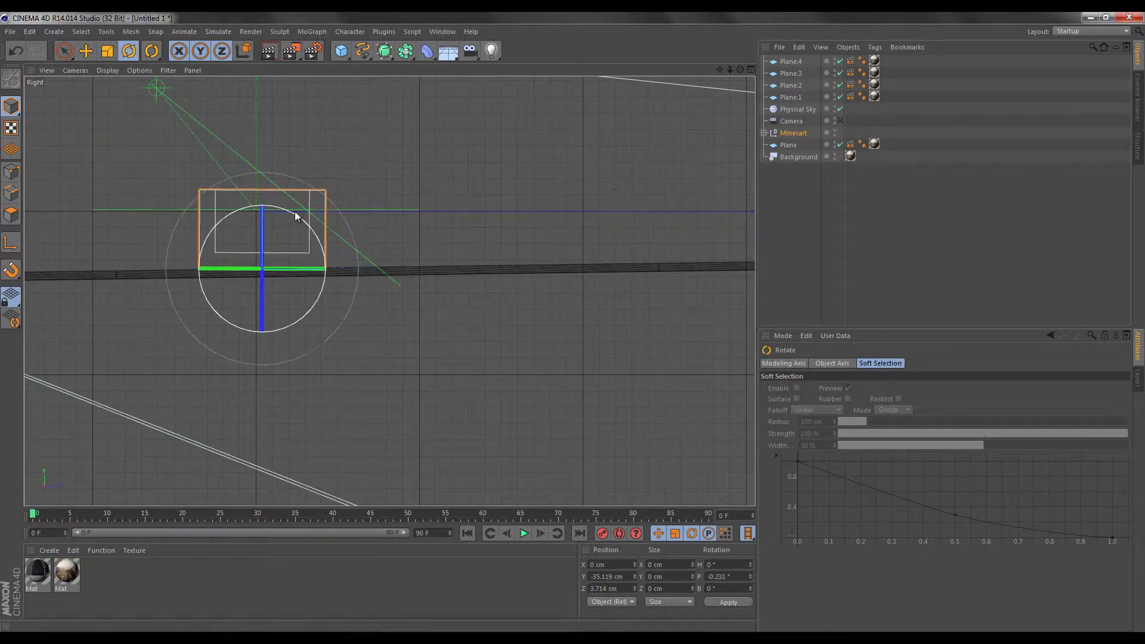
left_click(840, 120)
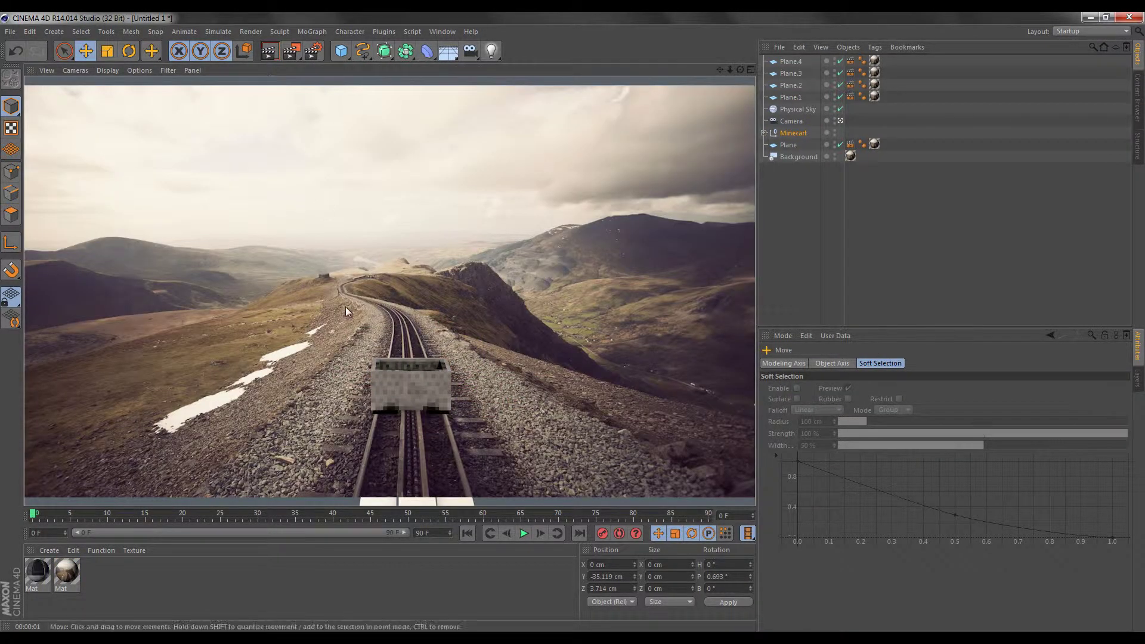
left_click(793, 132)
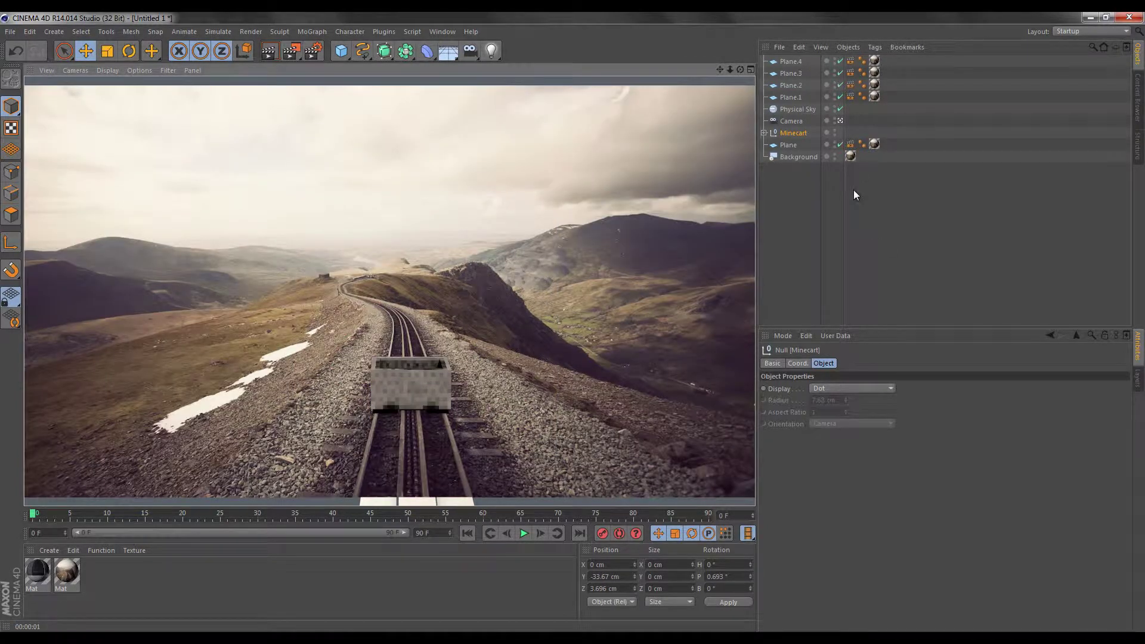
left_click(797, 108)
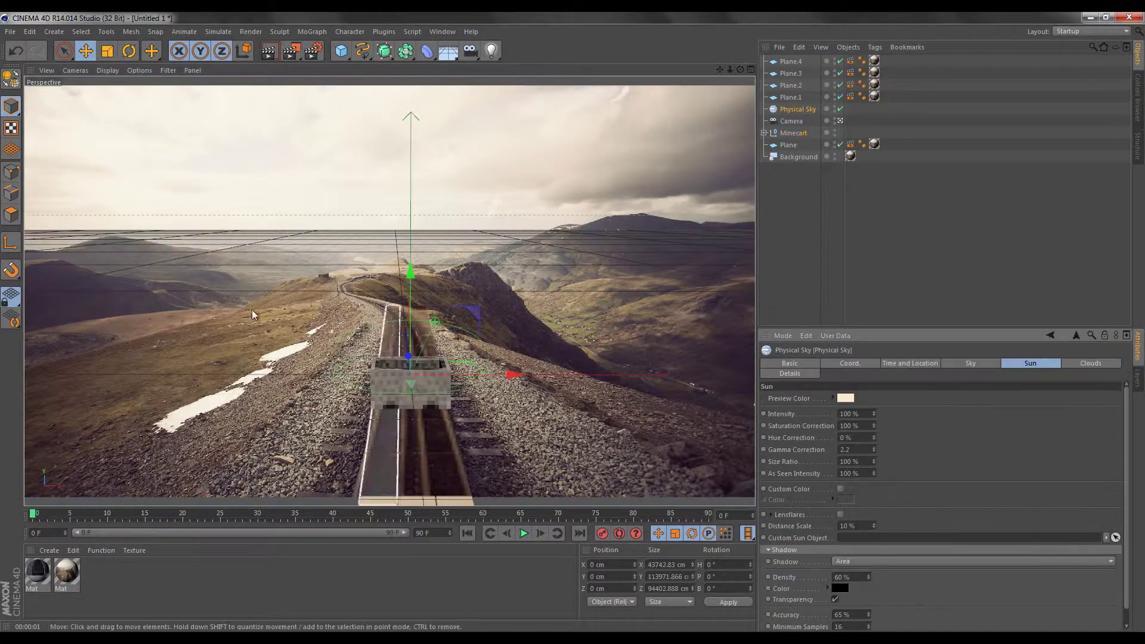
Step: Add a thin 627 cm cylinder rod on the left rail and a copy on the right rail
left_click(266, 53)
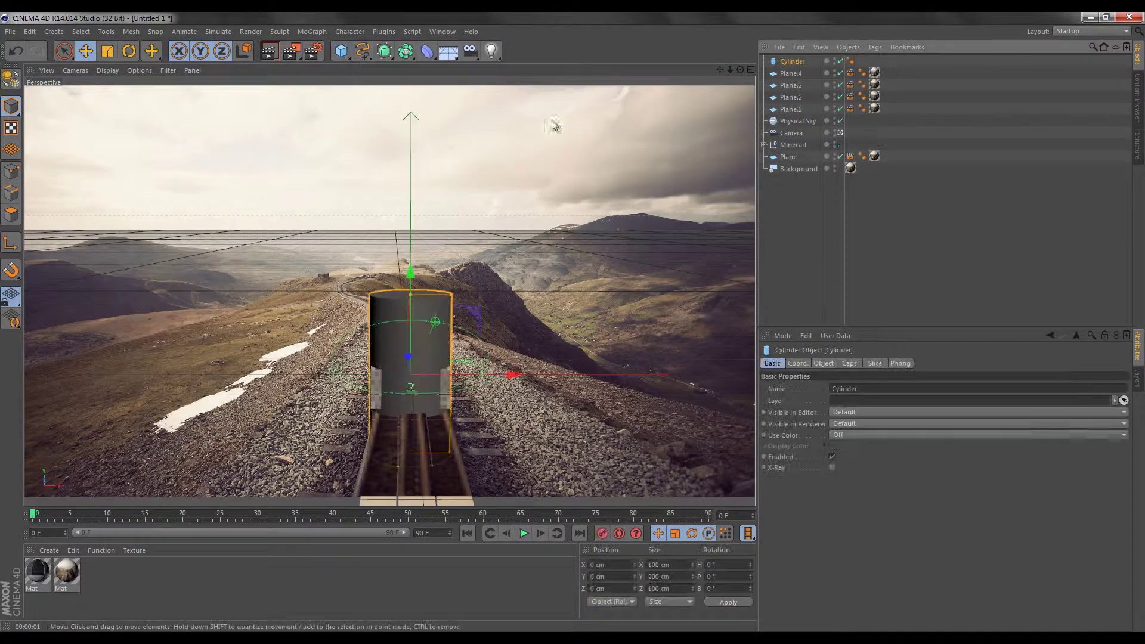
key("r")
left_click_drag(458, 408, 427, 349)
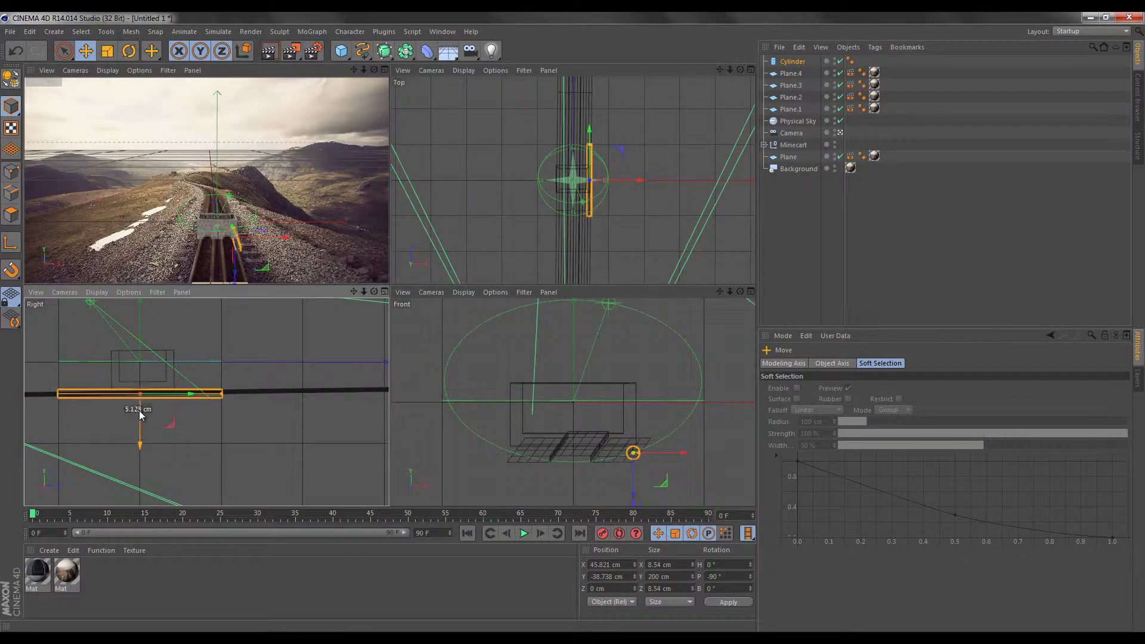
left_click_drag(468, 410, 518, 410)
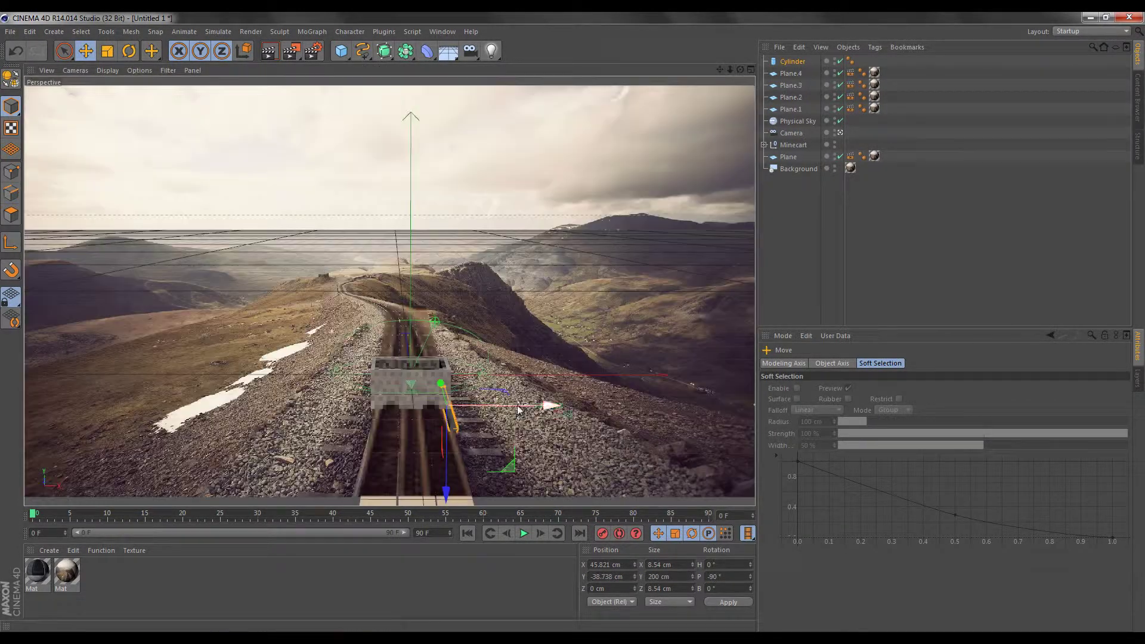
key("ctrl+c")
key("ctrl+v")
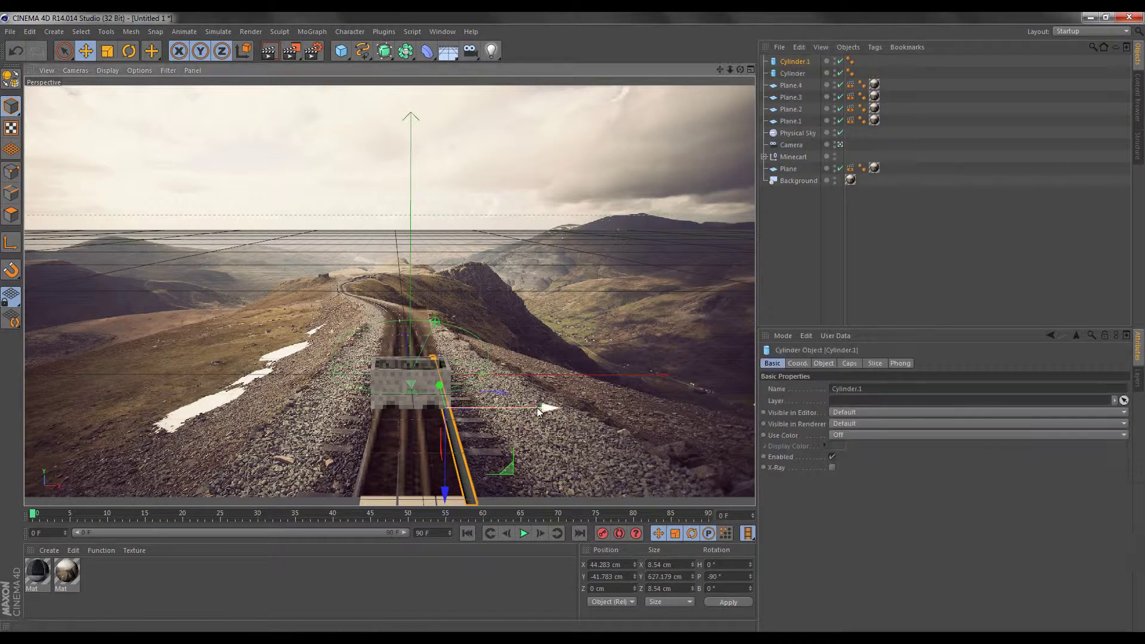
left_click_drag(477, 408, 549, 408)
Step: Give both cylinders the photo material and a Compositing tag with Compositing Background enabled
mouse_move(66, 572)
left_mouse_down()
mouse_move(794, 61)
mouse_move(793, 74)
left_mouse_up()
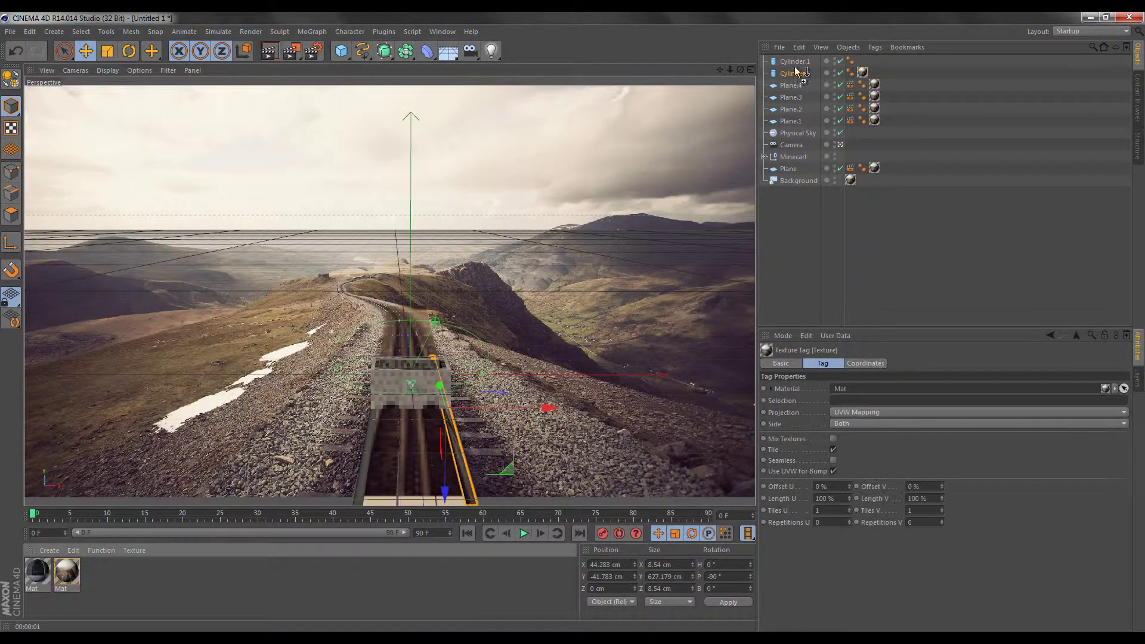
left_click_drag(851, 167, 850, 60, "ctrl")
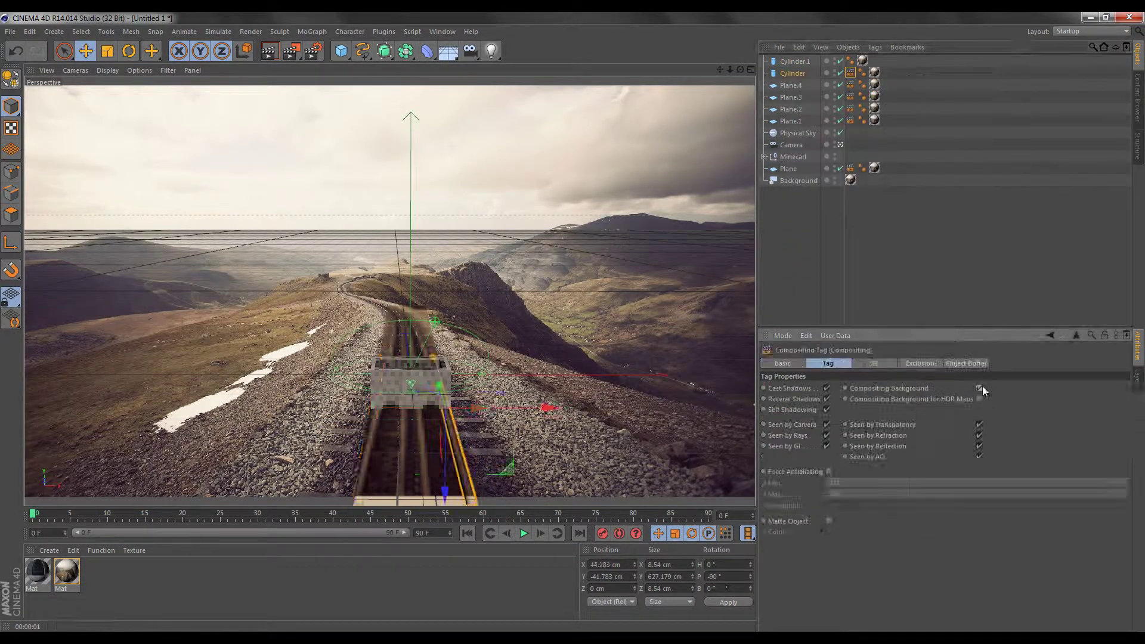
left_click(979, 388)
left_click(269, 52)
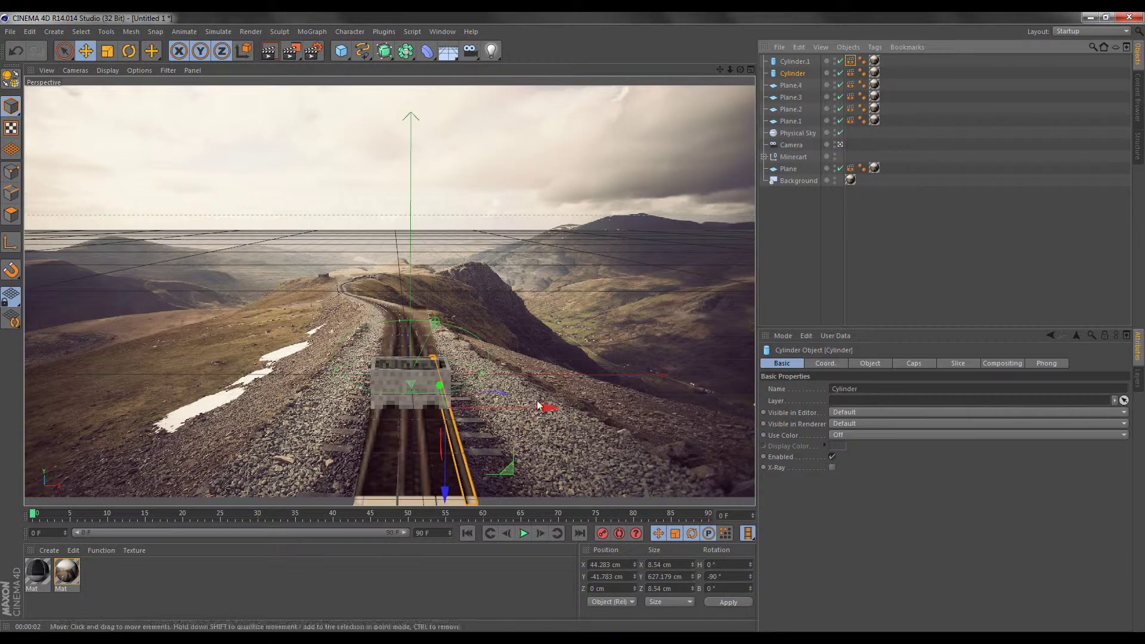
left_click(843, 267)
Step: Toggle the backdrop photo in the editor and inspect the rails and minecart in the side view
left_click(836, 178)
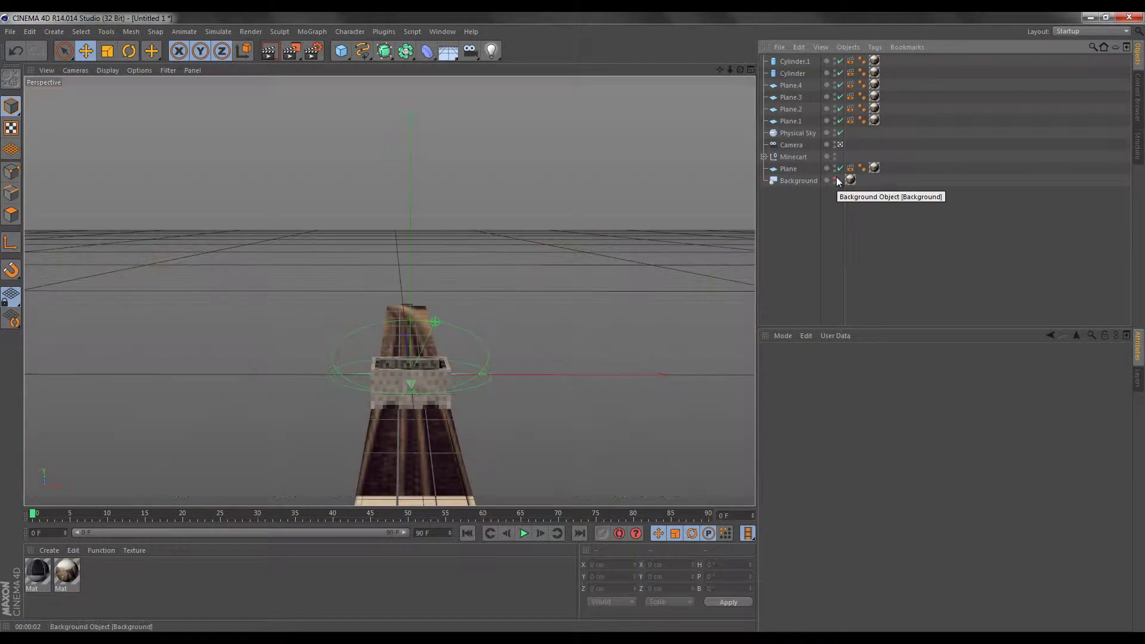
left_click(836, 179)
left_click(269, 52)
key("F5")
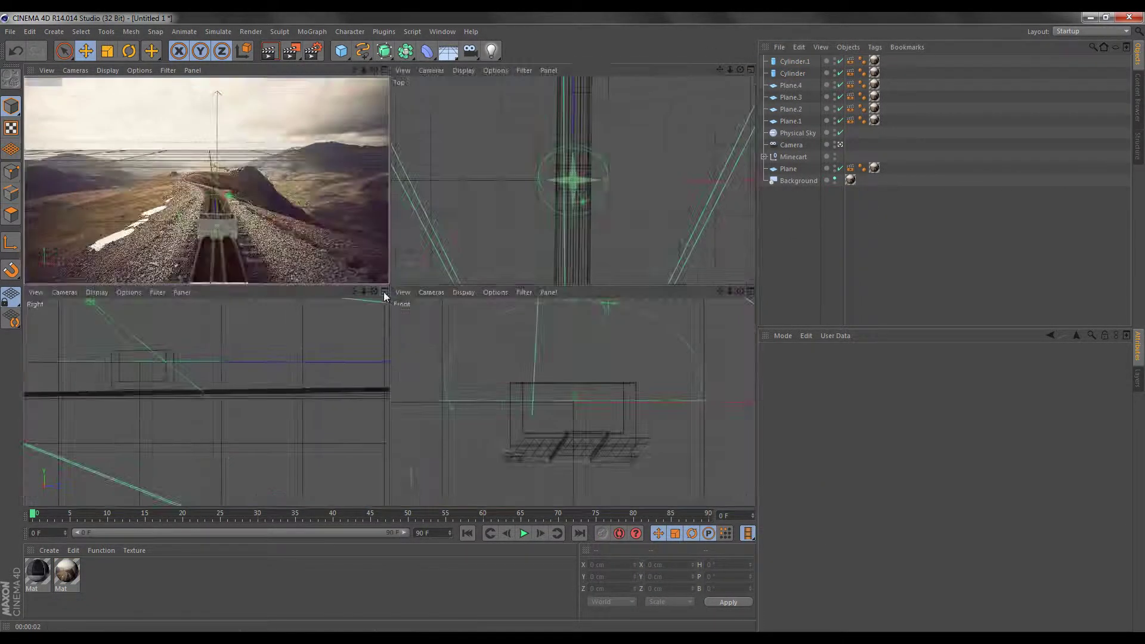
key("F3")
left_click(792, 72)
left_click(793, 157)
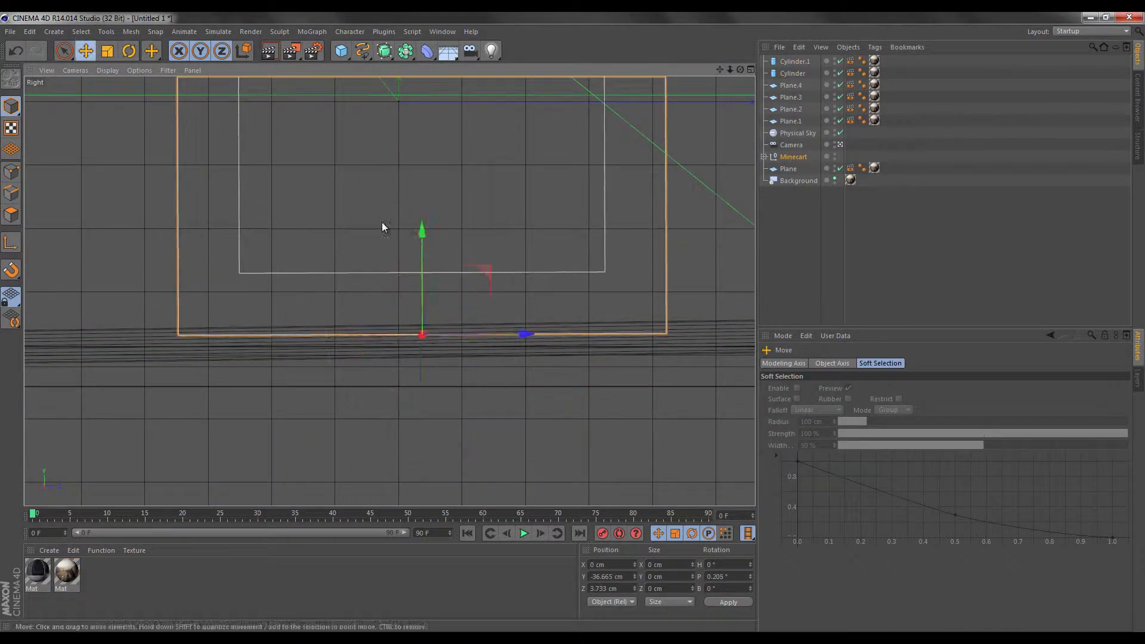
key("F5")
key("F1")
Step: Nudge the minecart up onto the rails and render the view to check it
left_click(751, 69)
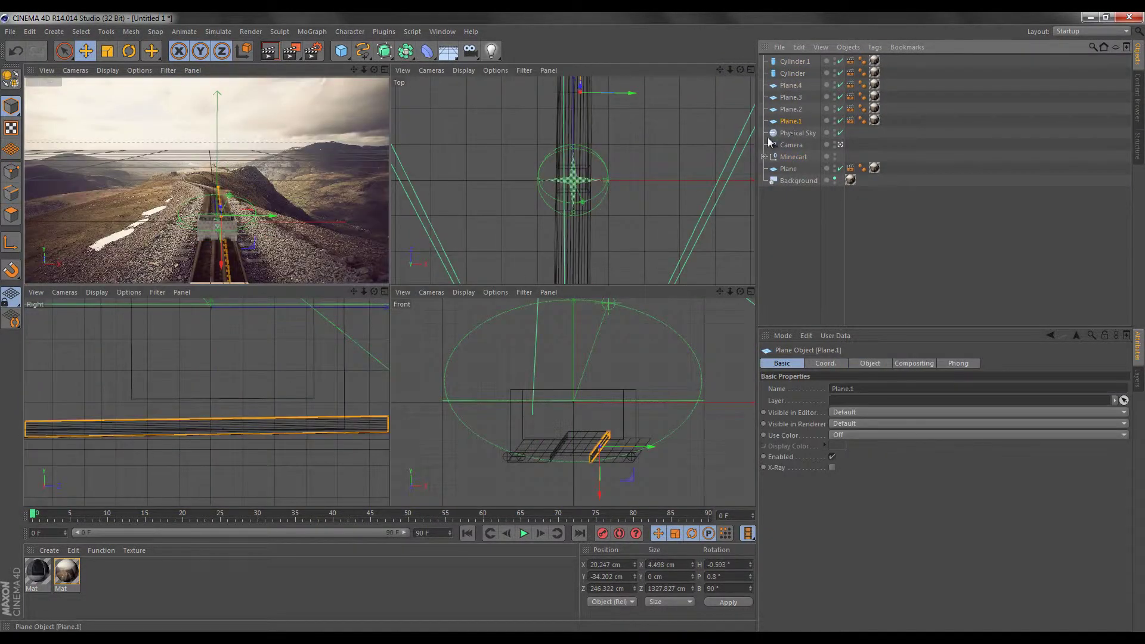
key("F3")
key("r")
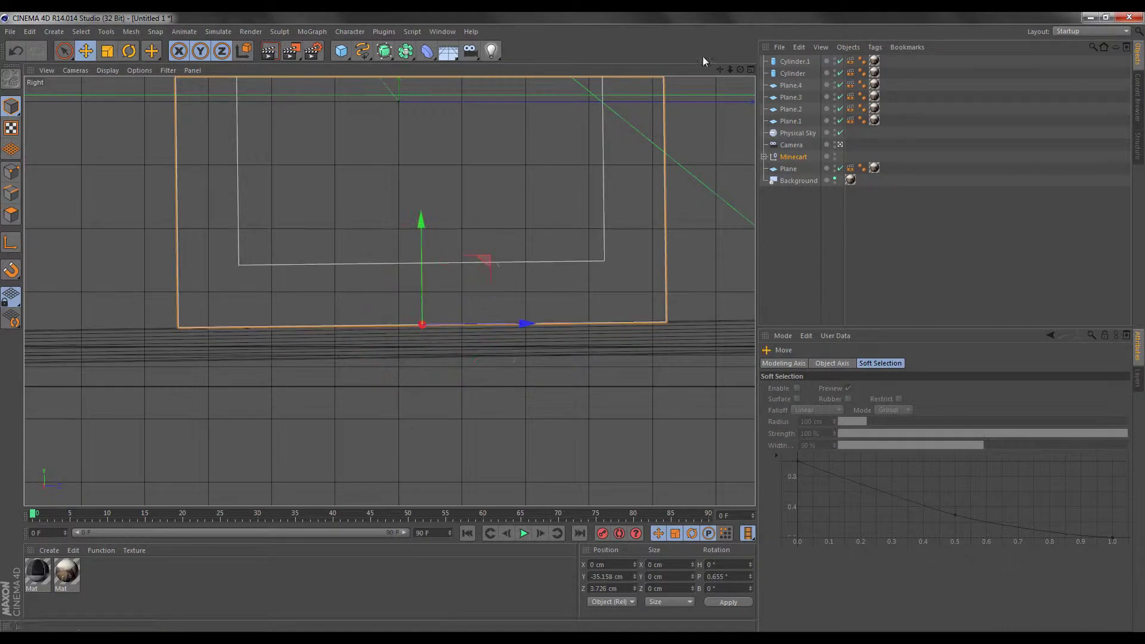
left_click(270, 51)
key("F5")
key("F1")
left_click(264, 53)
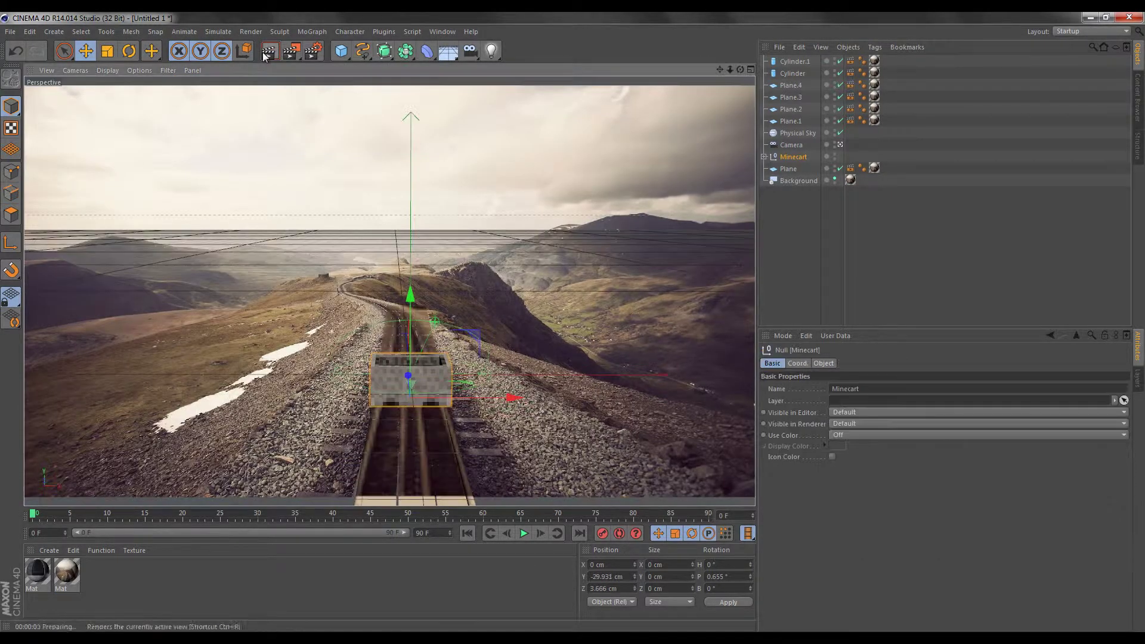
Step: Set the Physical Sky's time of day to 12:00 and re-render
left_click(798, 133)
left_click(889, 364)
left_click(267, 52)
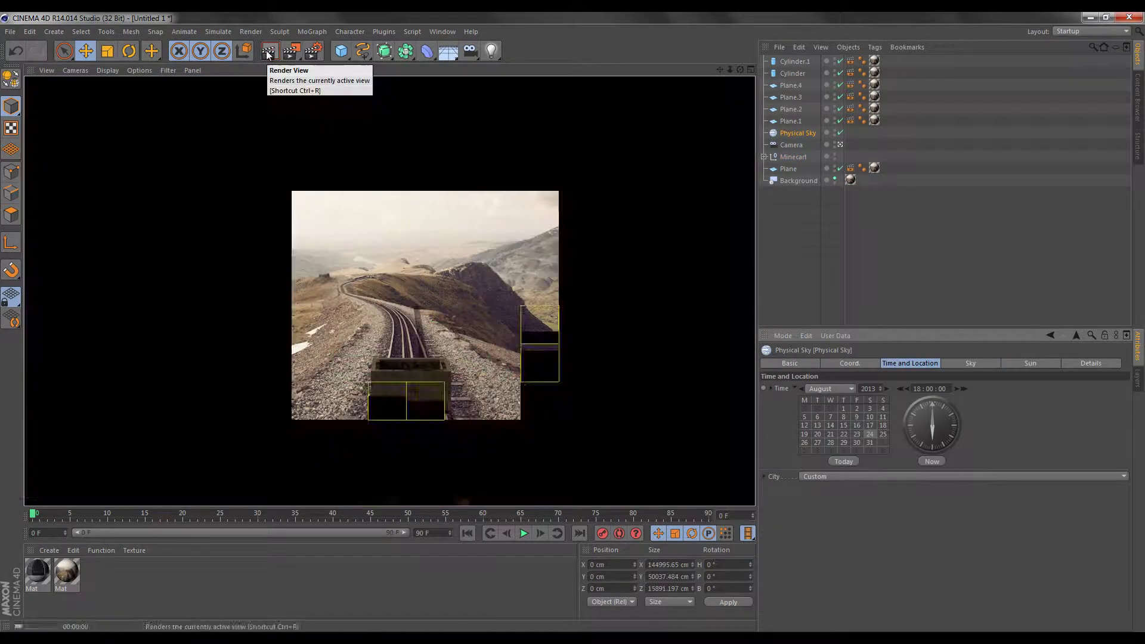
key("ctrl+z")
left_click(270, 53)
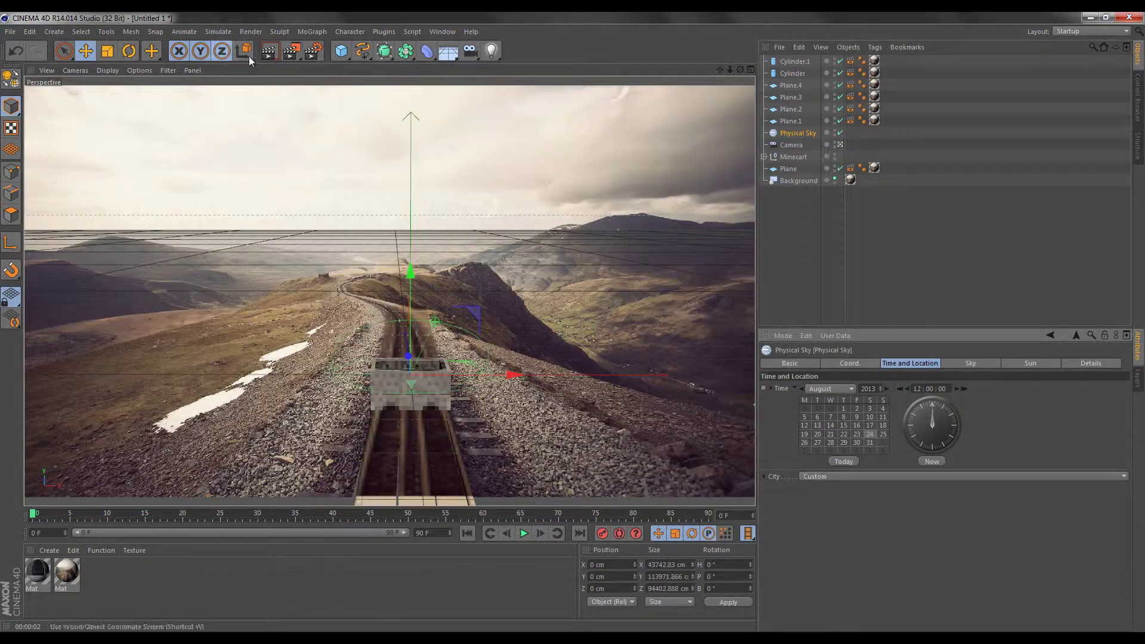
key("ctrl+z")
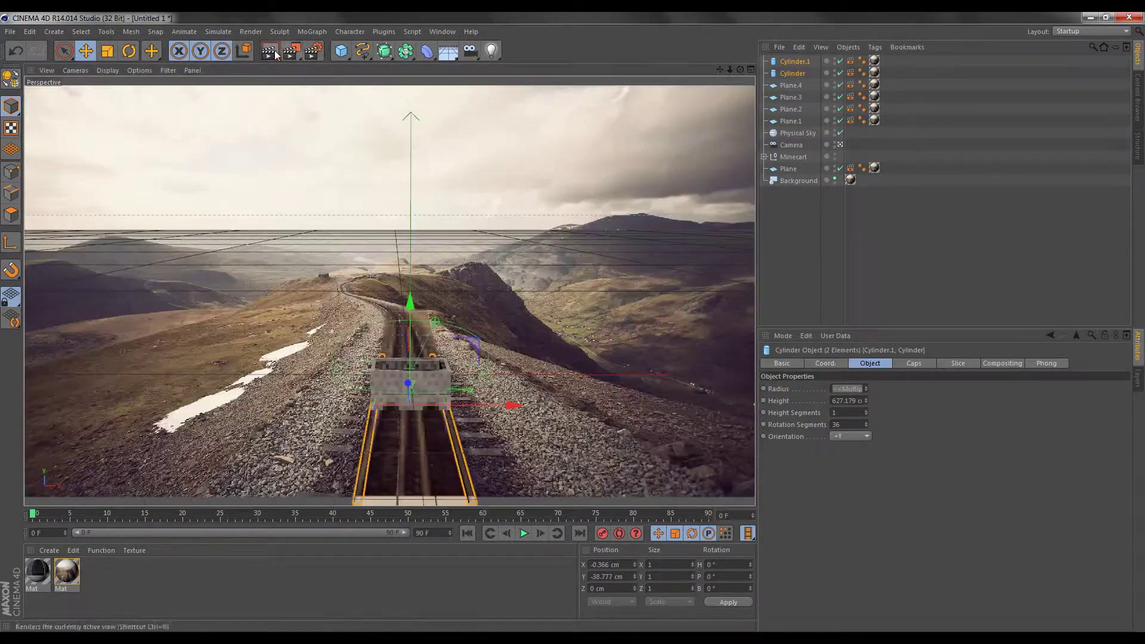
Step: After a check render, add a 200 cm-long Cube along the track
left_click(276, 55)
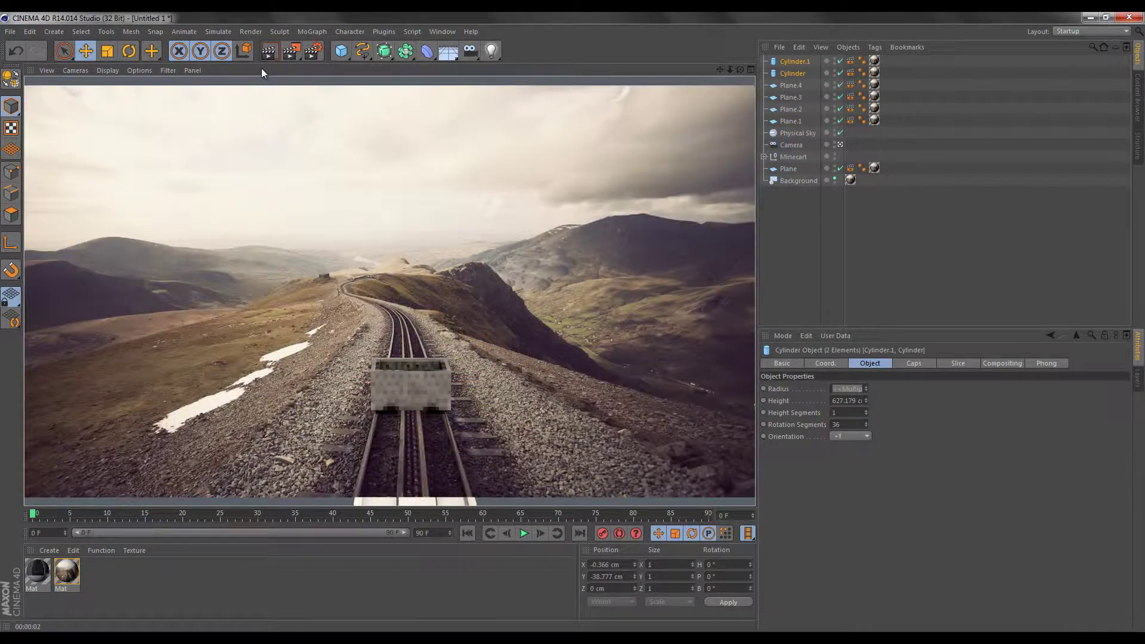
left_click(796, 99)
left_click(269, 50)
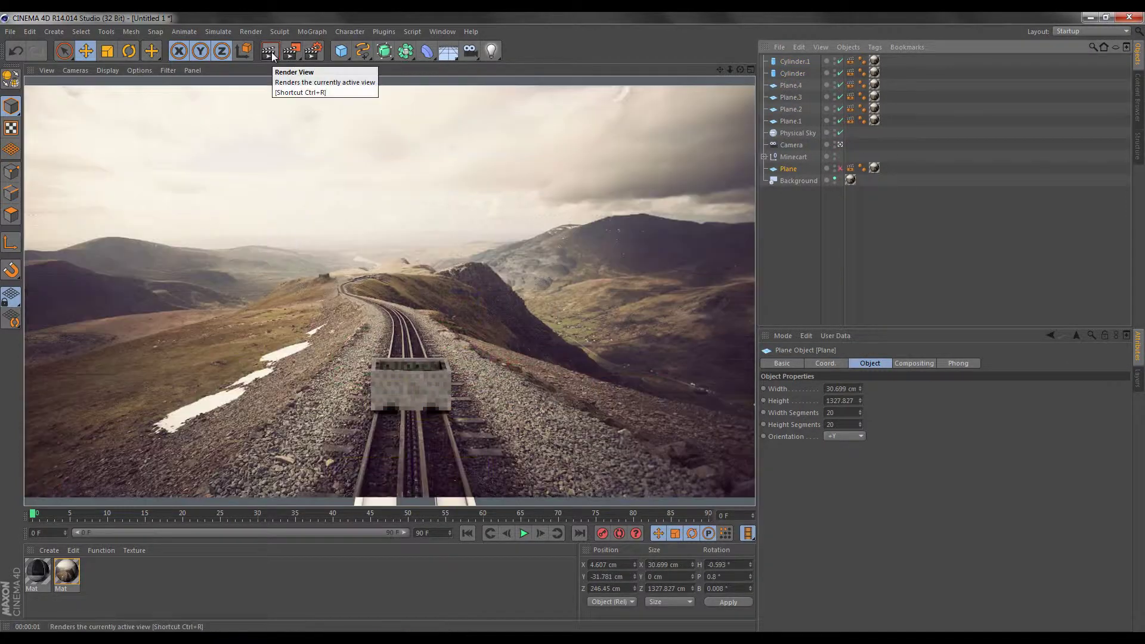
left_click(840, 170)
left_click(341, 51)
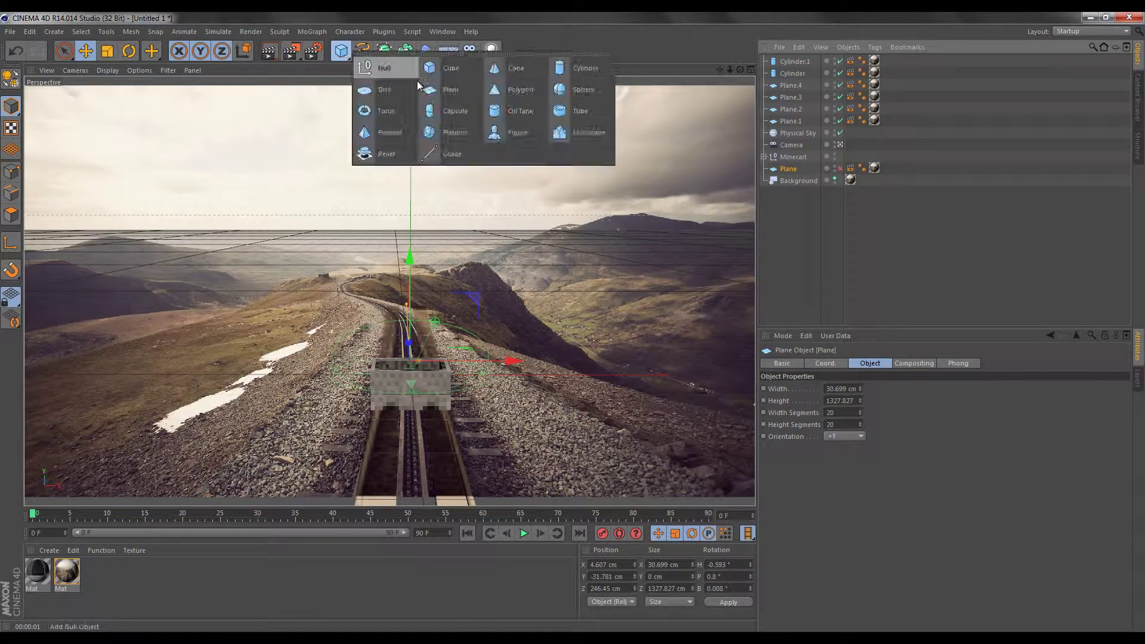
left_click(371, 69)
Step: Place the cube beside the rails, stretch it along the track and apply the Mat material
left_click_drag(410, 286, 421, 358)
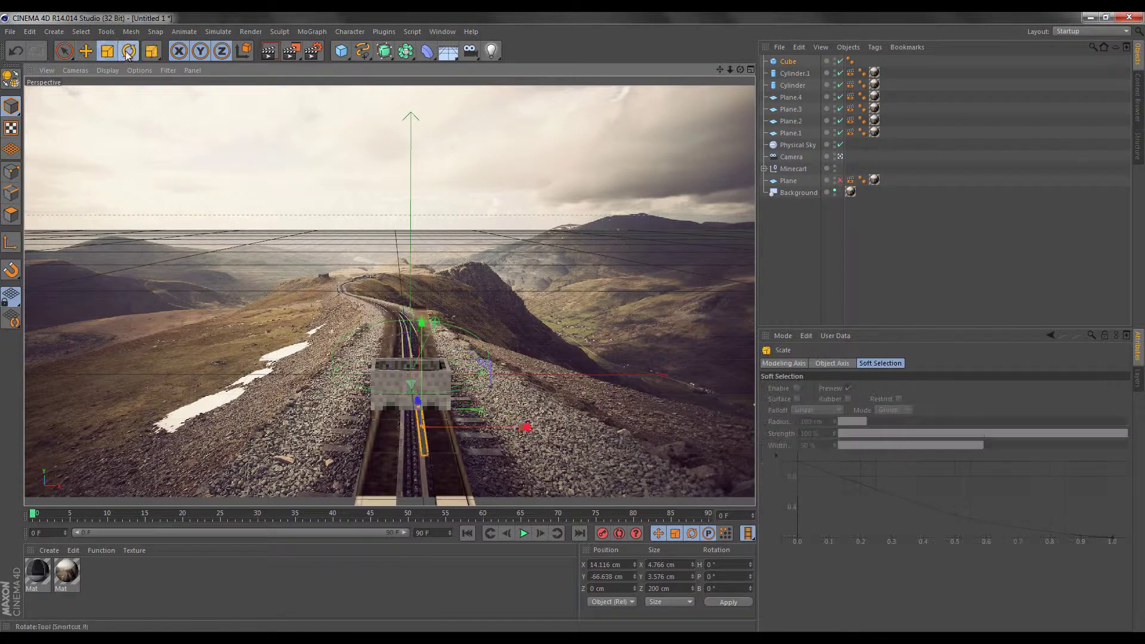
key("r")
left_click_drag(459, 445, 454, 445)
key("e")
left_click_drag(46, 580, 859, 61)
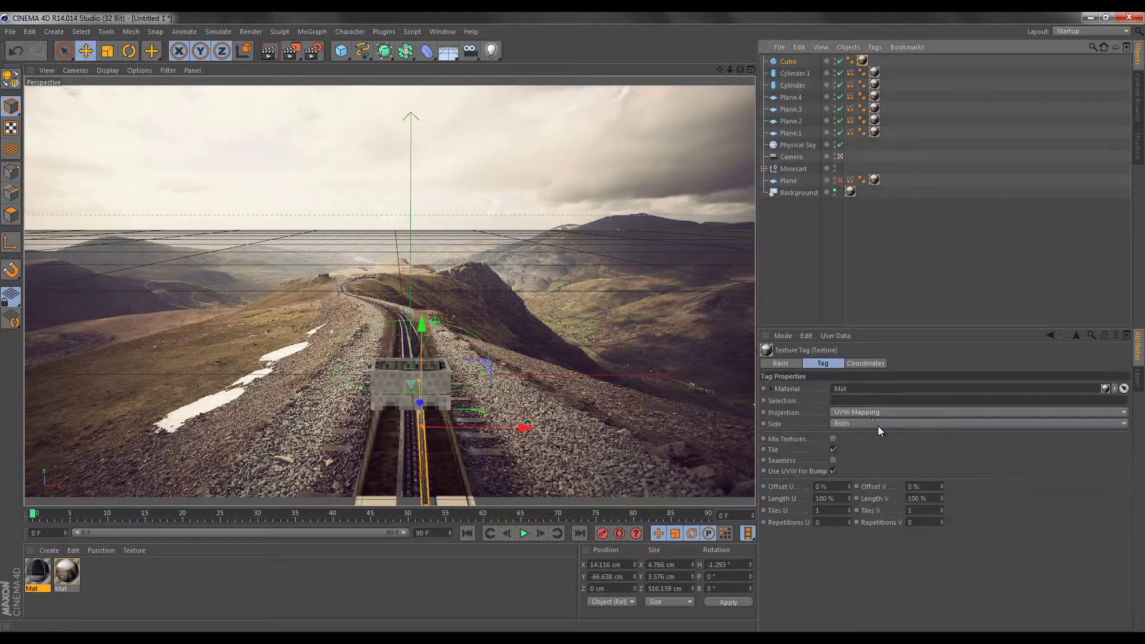
Step: Give the cube a Compositing tag, raise it to rail height and duplicate it
right_click(787, 61)
left_click(978, 122)
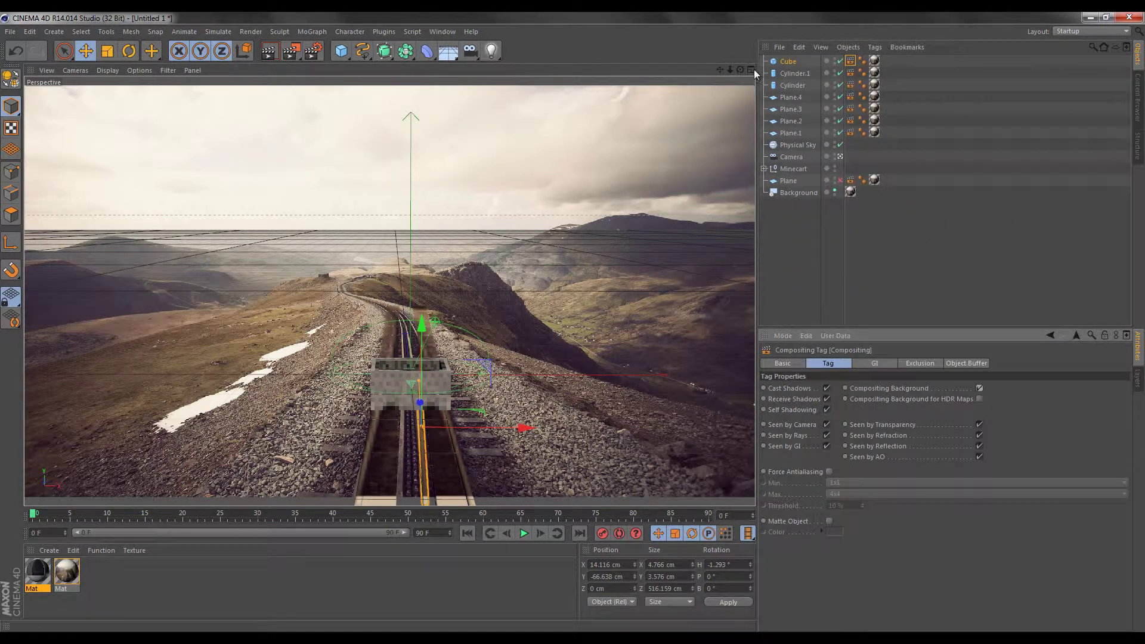
key("F3")
left_click_drag(406, 292, 406, 227)
key("ctrl+c")
key("ctrl+v")
key("F5")
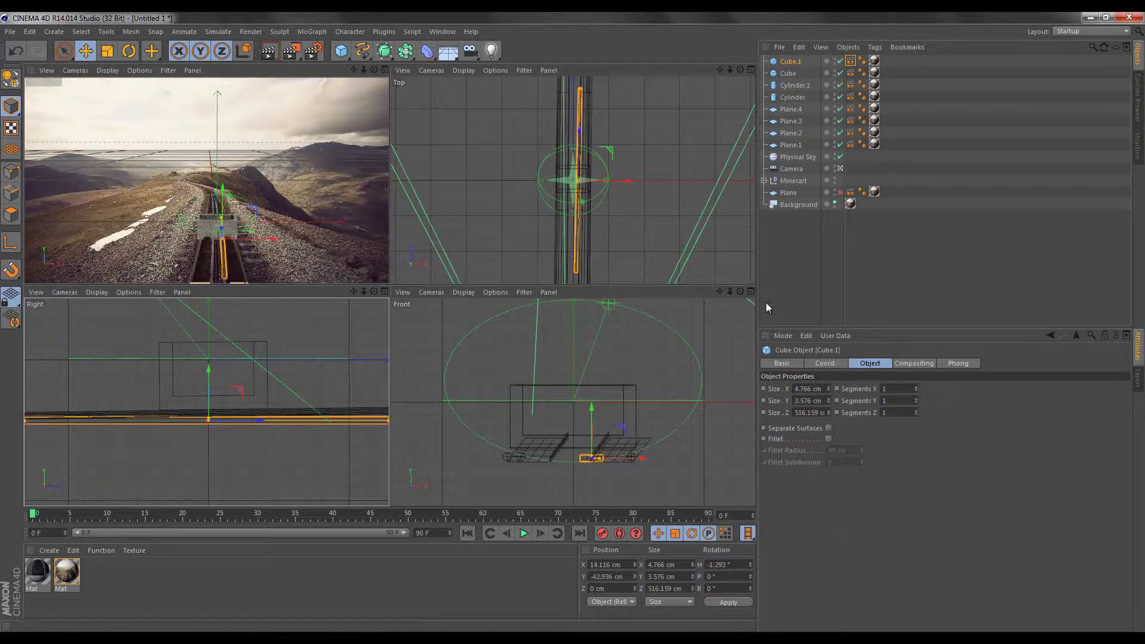
Step: Turn the original cube to follow the track and shift the cylinder rail sideways
key("F1")
left_click(789, 74)
key("r")
left_click_drag(458, 425, 453, 432)
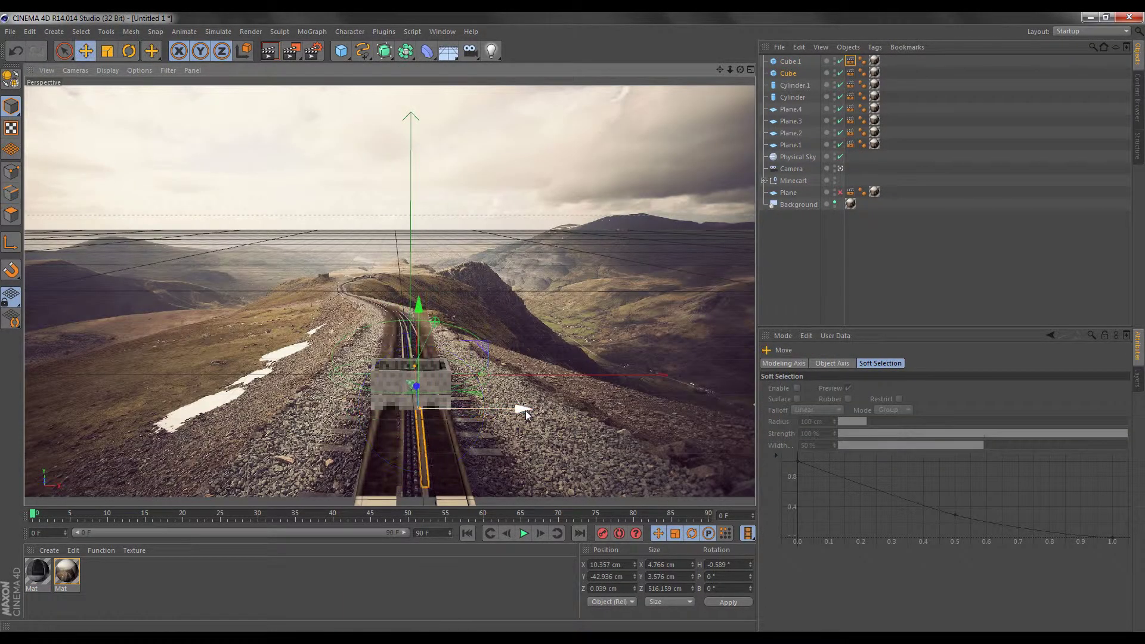
left_click(271, 53)
left_click(793, 97)
left_click_drag(544, 410, 549, 412)
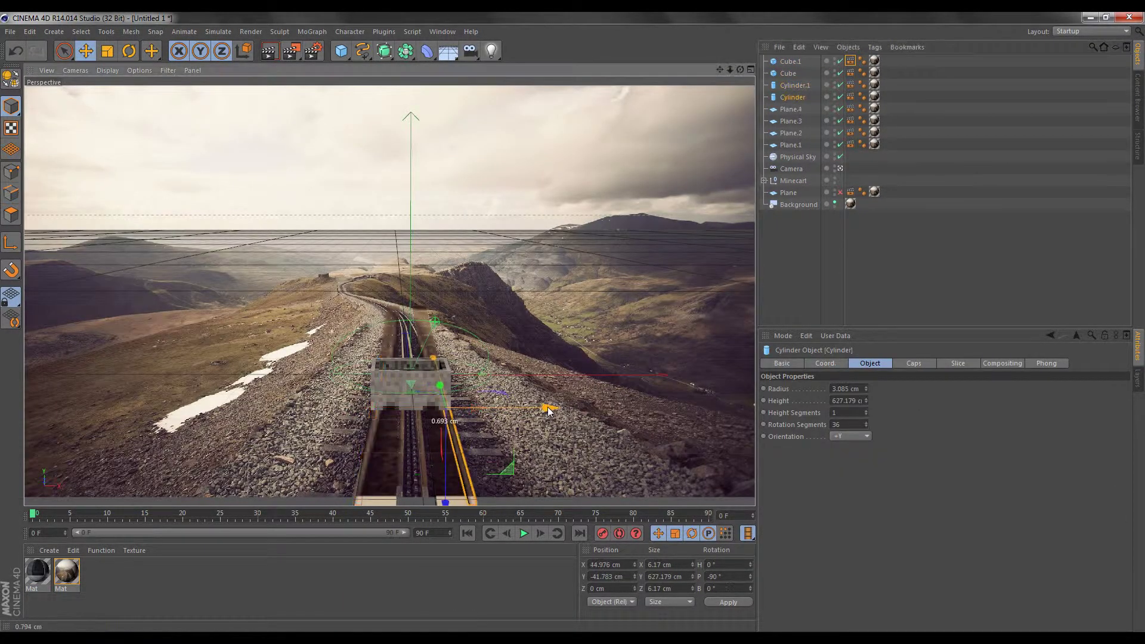
Step: Copy a ground plane, lower the copy onto the ground and rotate it to match the track
left_click(796, 144)
key("ctrl+c")
key("ctrl+v")
middle_click(576, 402)
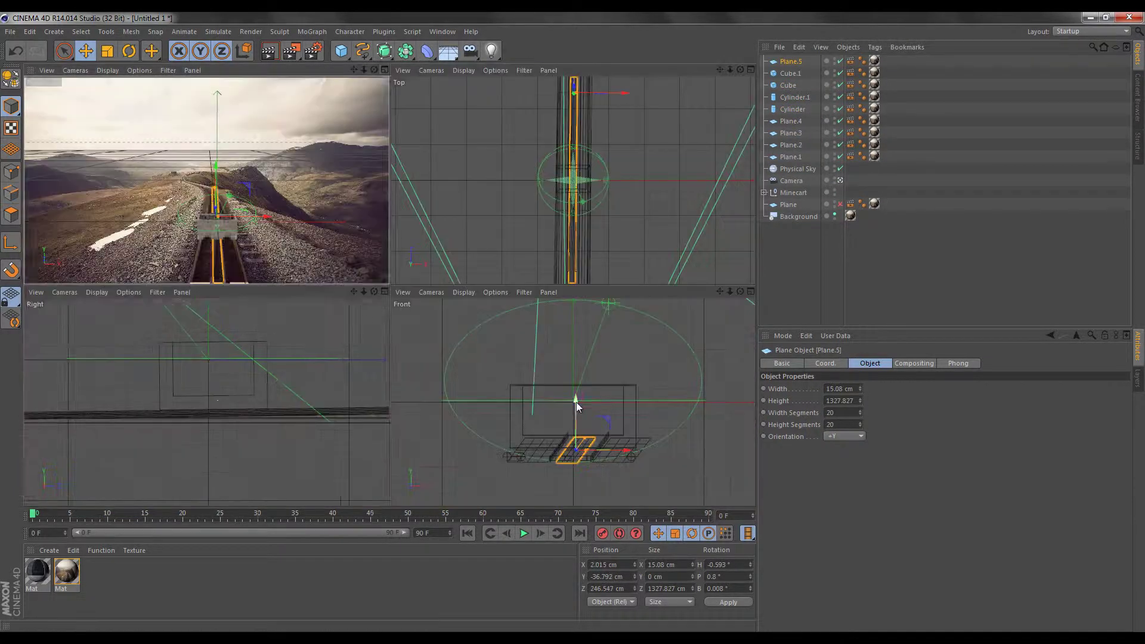
left_click_drag(357, 382, 357, 389)
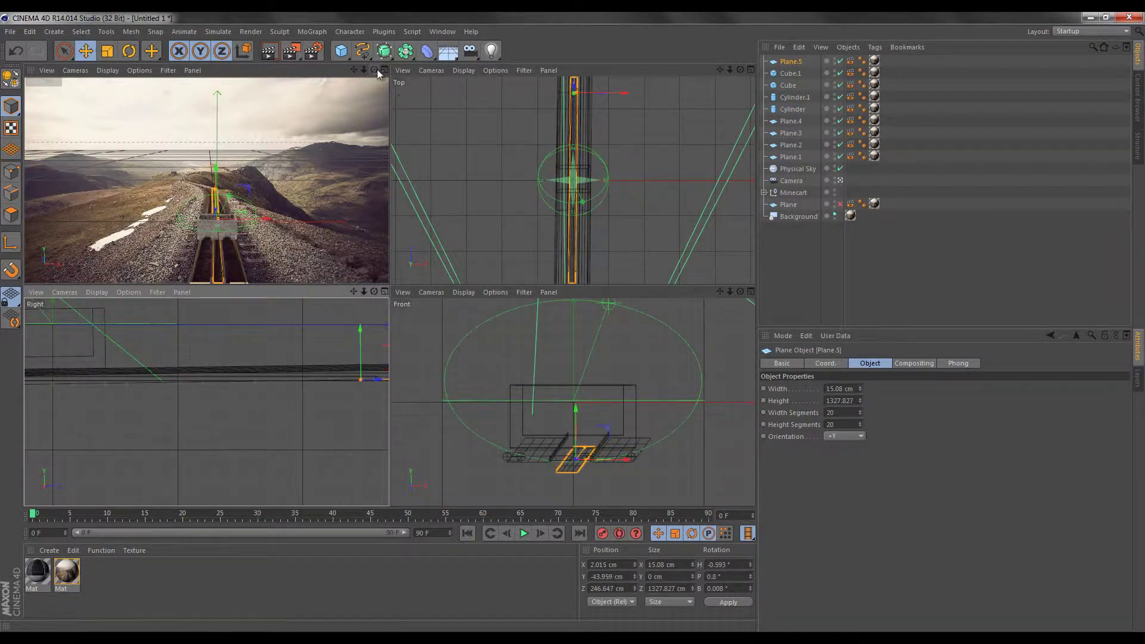
left_click(272, 53)
key("r")
left_click_drag(446, 381, 449, 382)
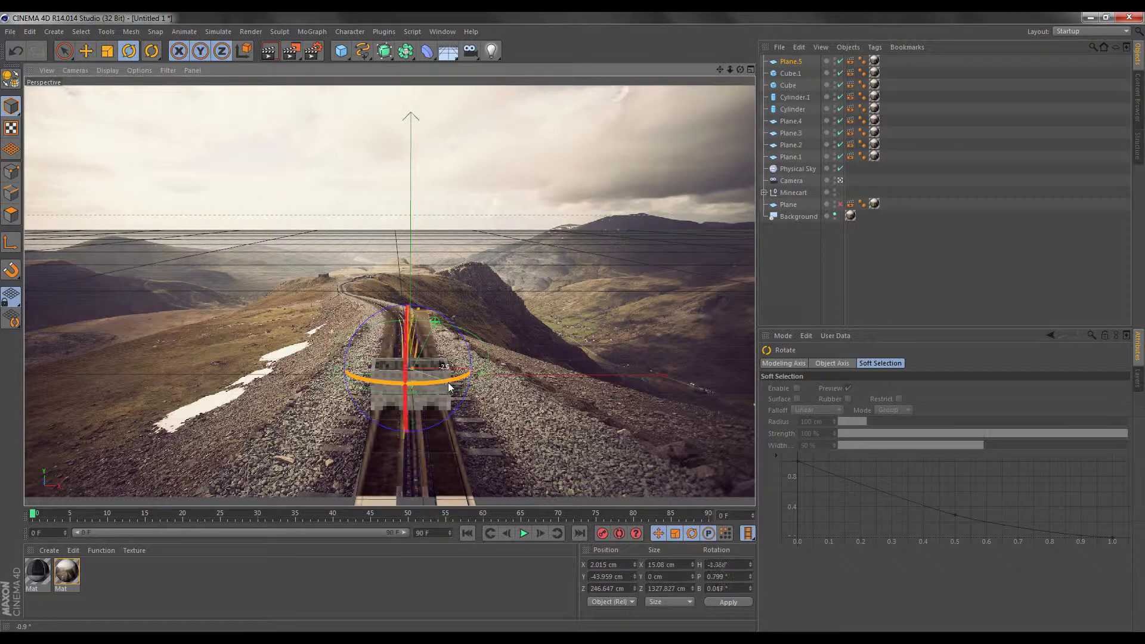
left_click(269, 52)
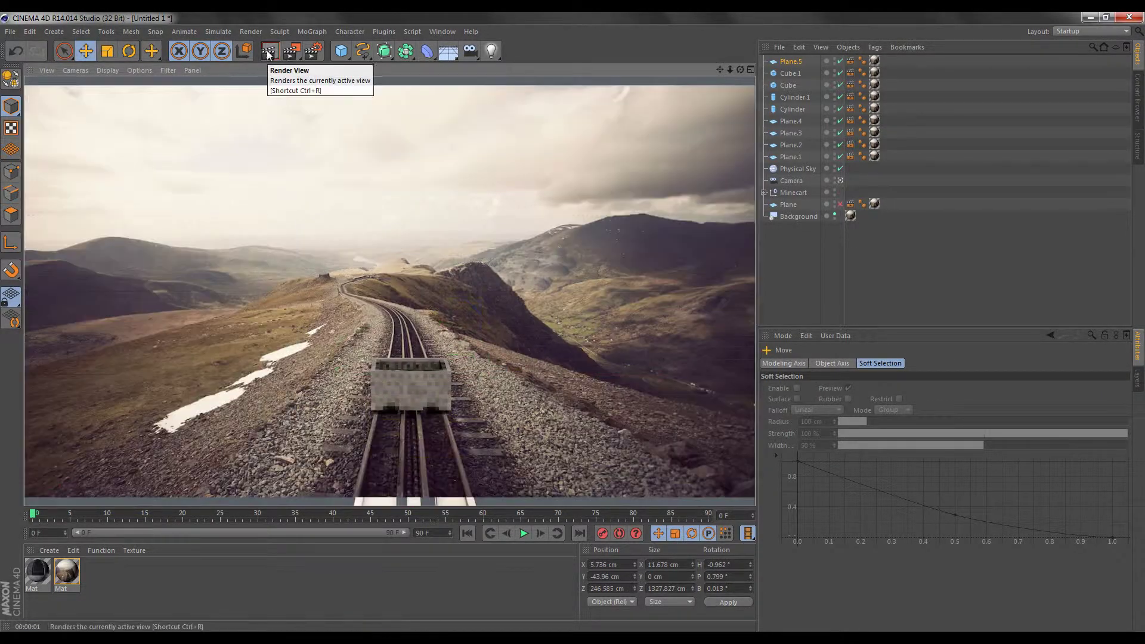
Step: Switch between the perspective and top views to inspect the new plane's placement
left_click(798, 109)
middle_click(394, 137)
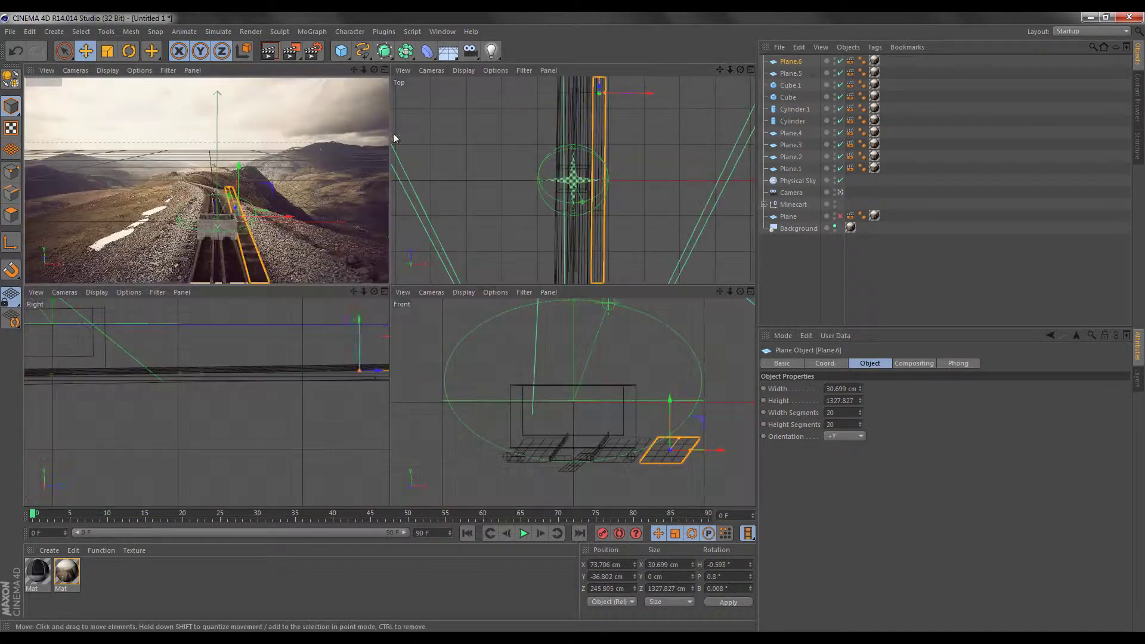
key("F1")
key("r")
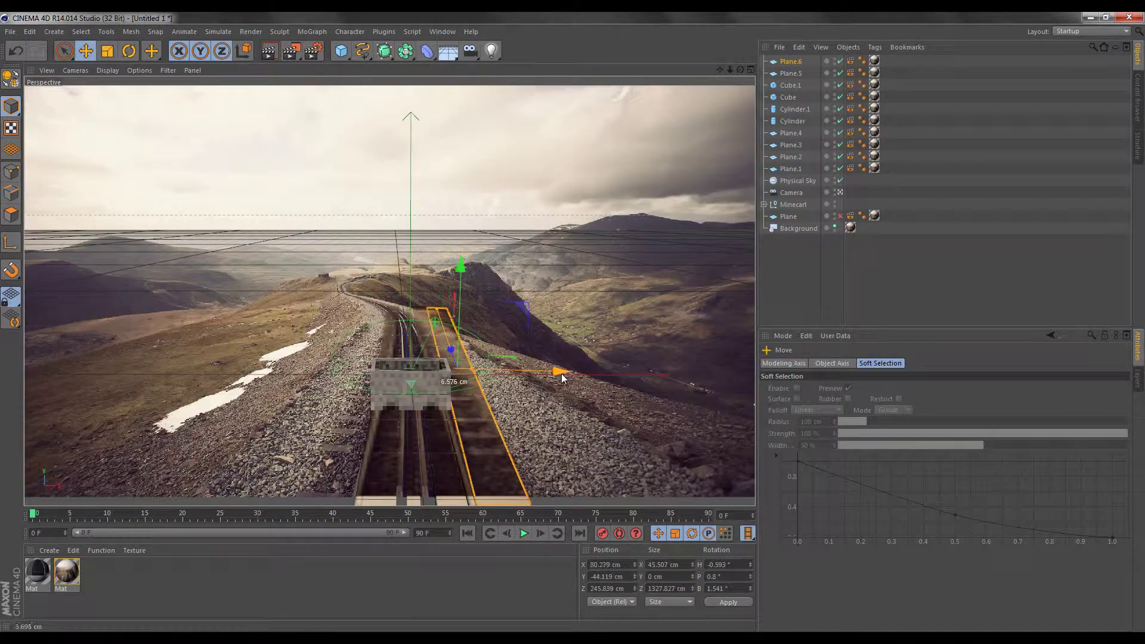
middle_click(561, 373)
middle_click(654, 101)
scroll(572, 322, "up", 2)
Step: Paste another ground-plane copy and move it to the track's left side
key("F1")
left_click(792, 62)
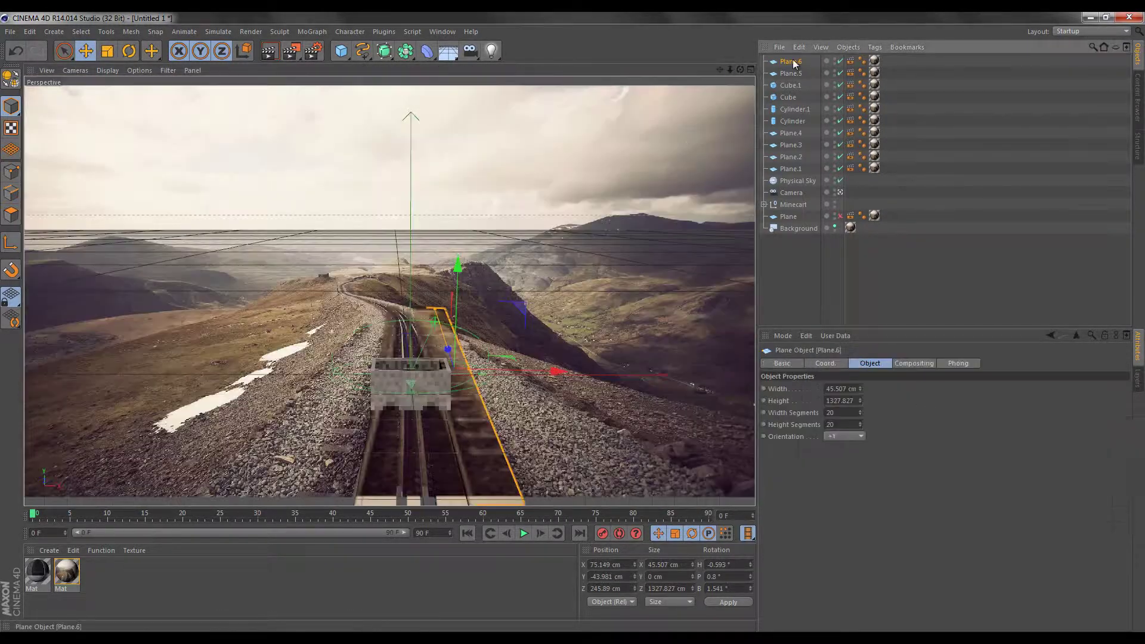
key("ctrl+c")
key("ctrl+v")
left_click_drag(467, 381, 358, 378)
middle_click(600, 349)
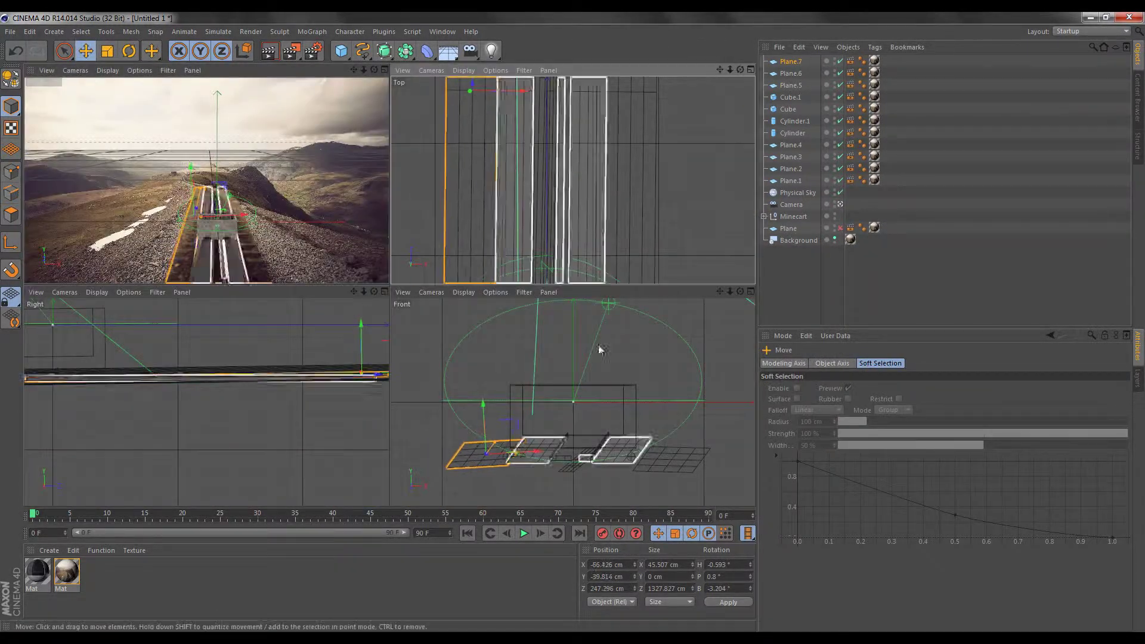
key("F1")
left_click(281, 50)
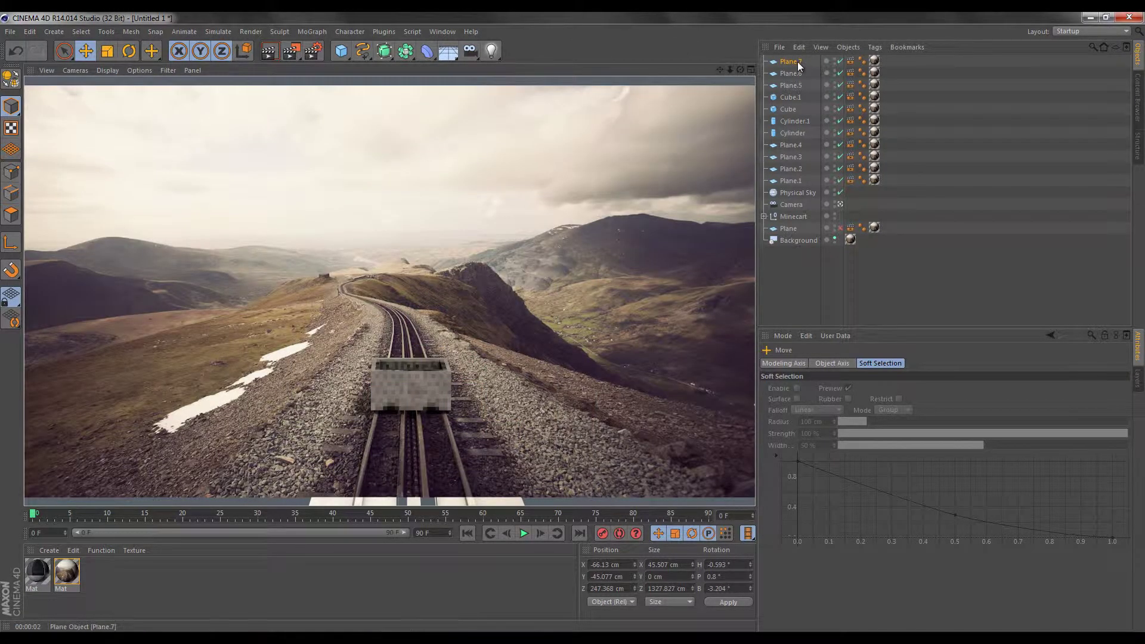
left_click(797, 193)
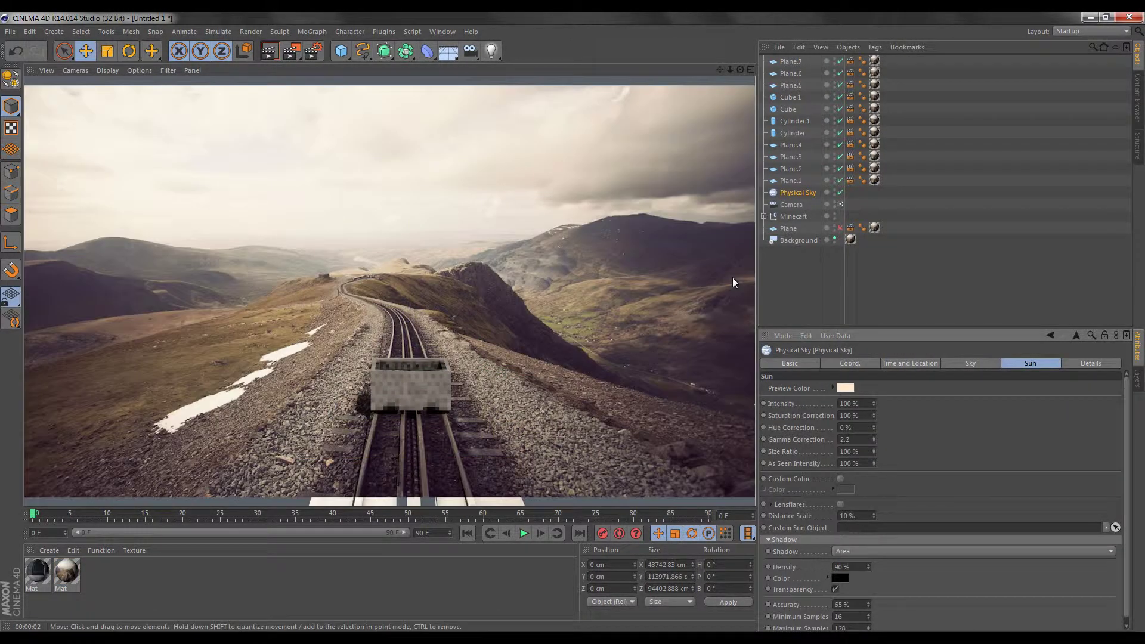
Step: Select the ground planes, check them in the top view and undo the last plane shift
left_click(375, 332)
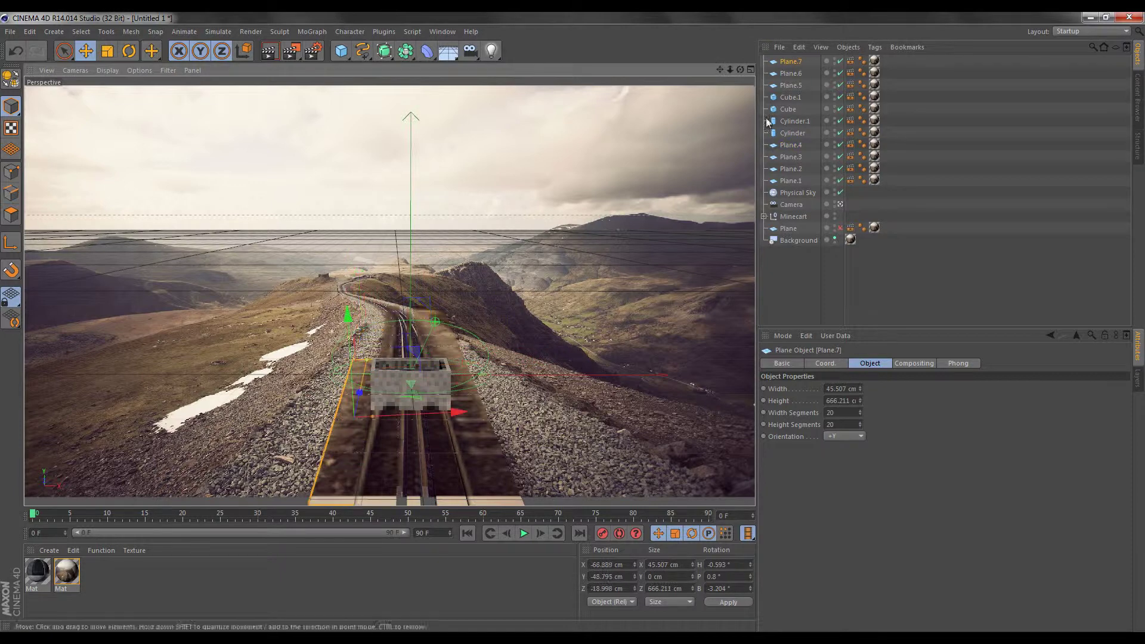
middle_click(634, 284)
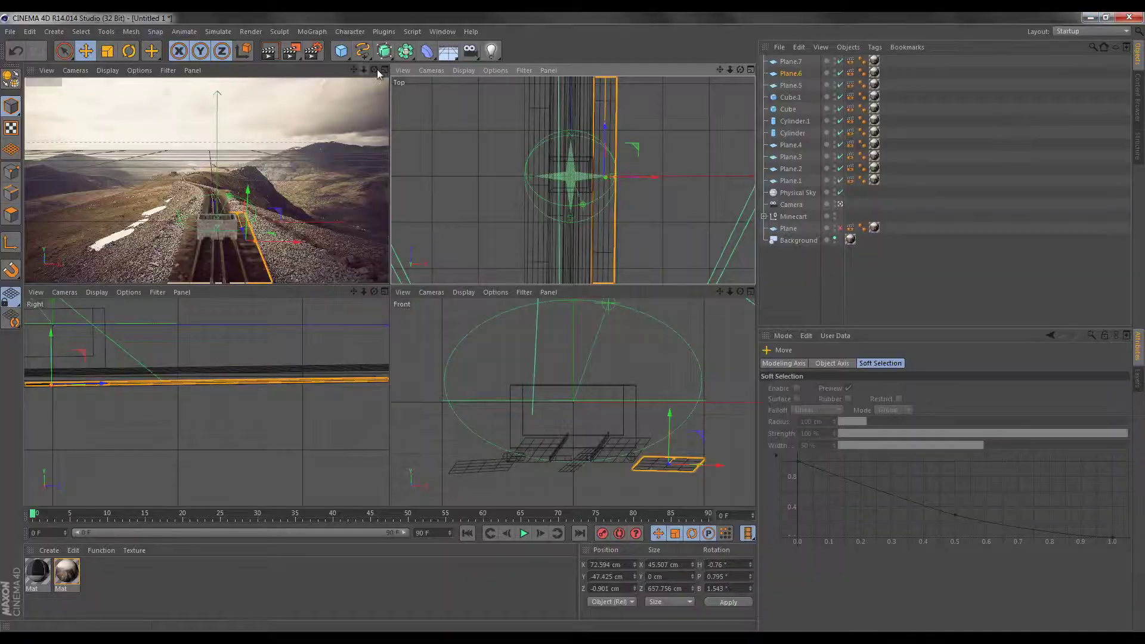
left_click(384, 70)
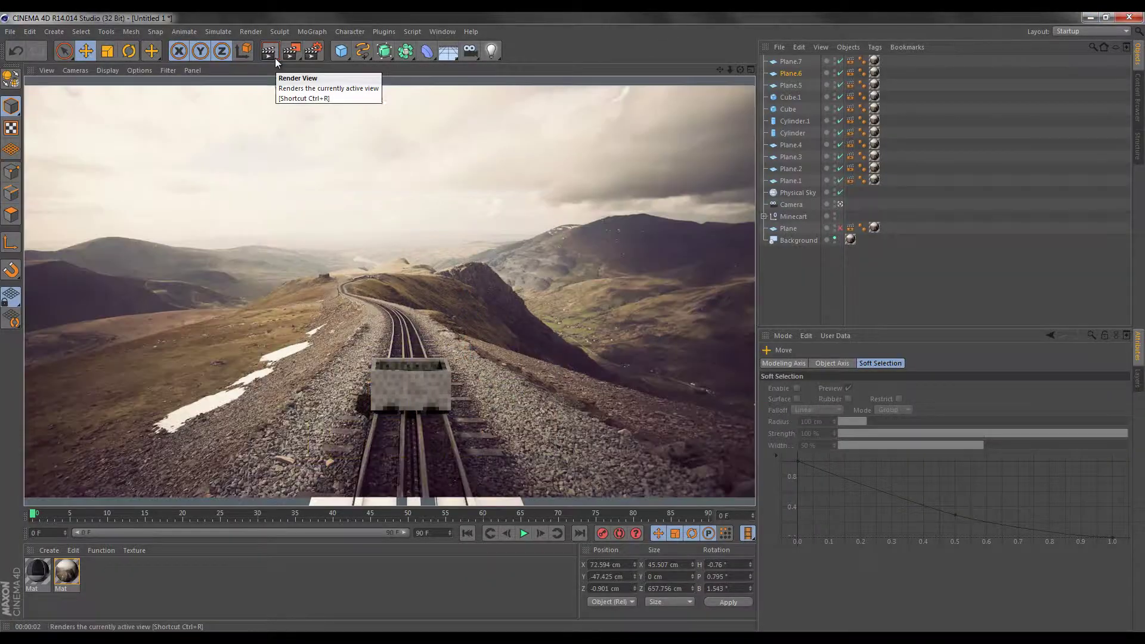
left_click(790, 88)
middle_click(537, 179)
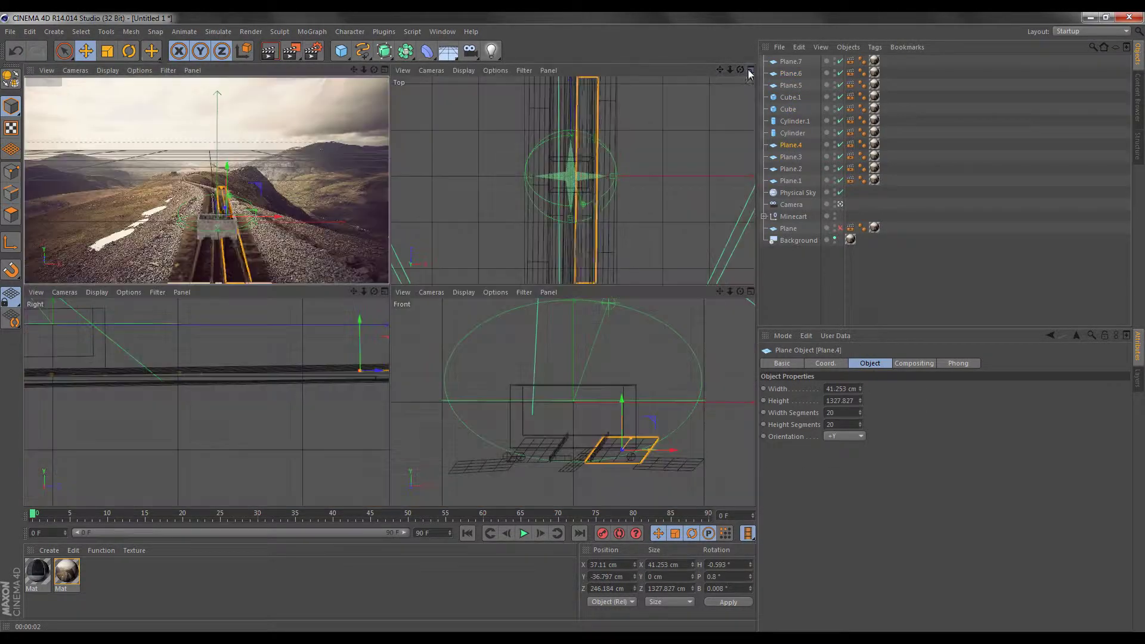
middle_click(717, 77)
scroll(416, 136, "up", 2)
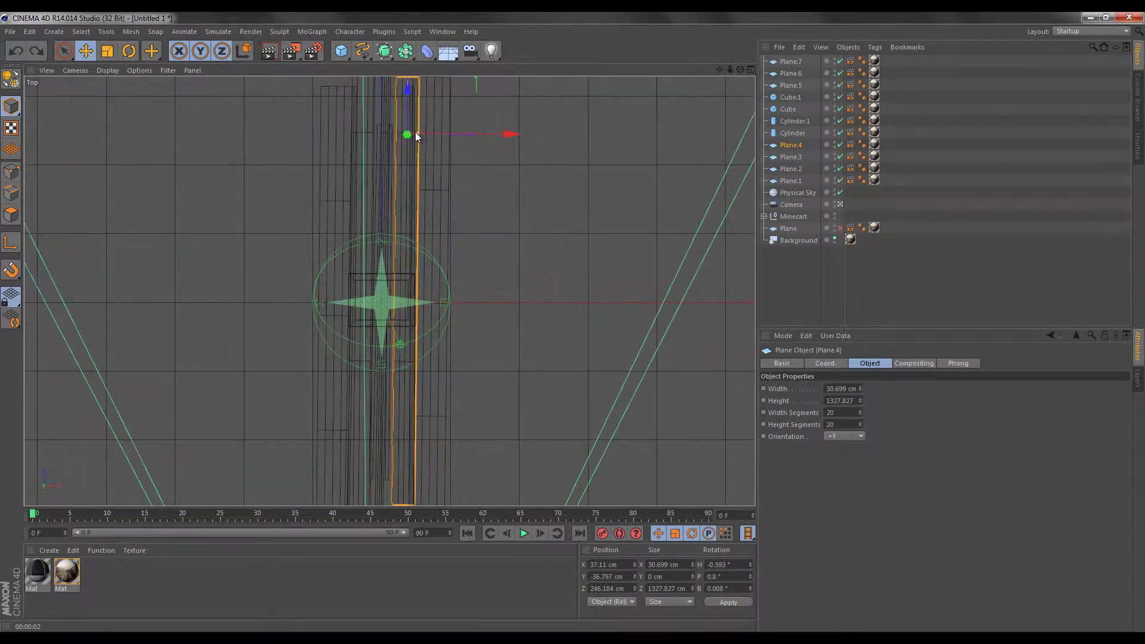
key("F1")
key("ctrl+z")
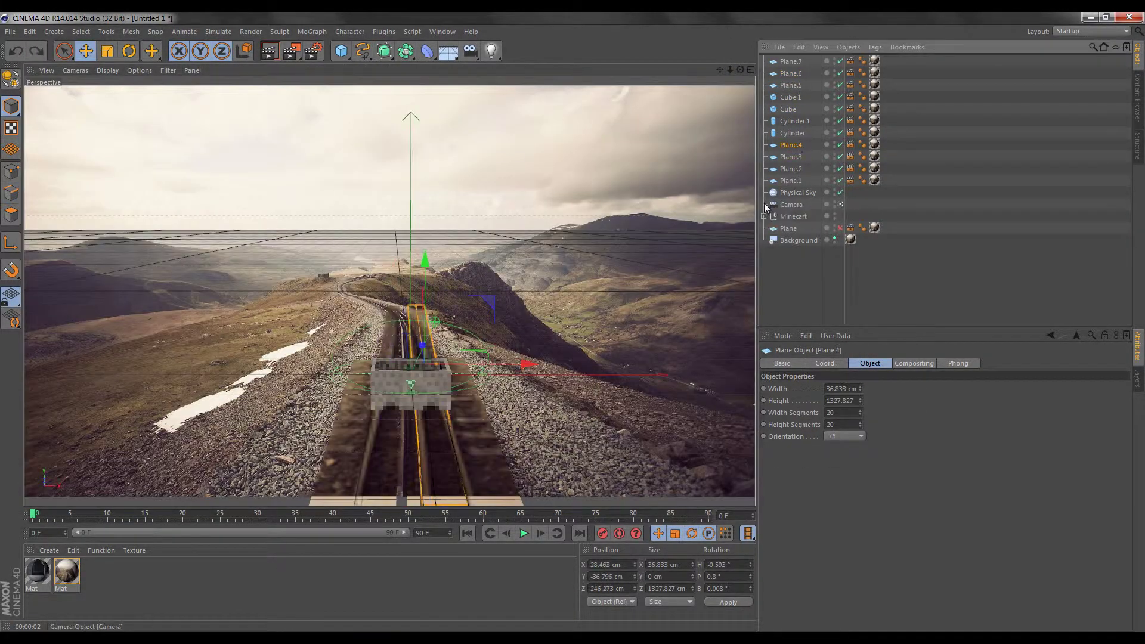
Step: Narrow Plane.4 to 24.573 cm wide, test-rendering after each adjustment
left_click_drag(535, 365, 531, 370)
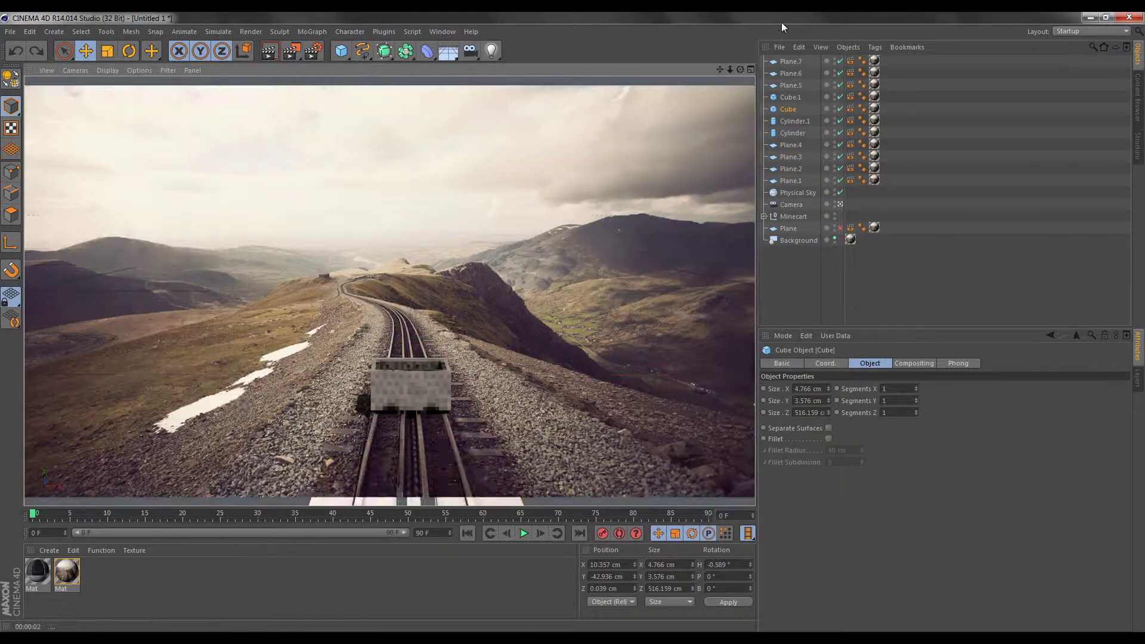
left_click(269, 53)
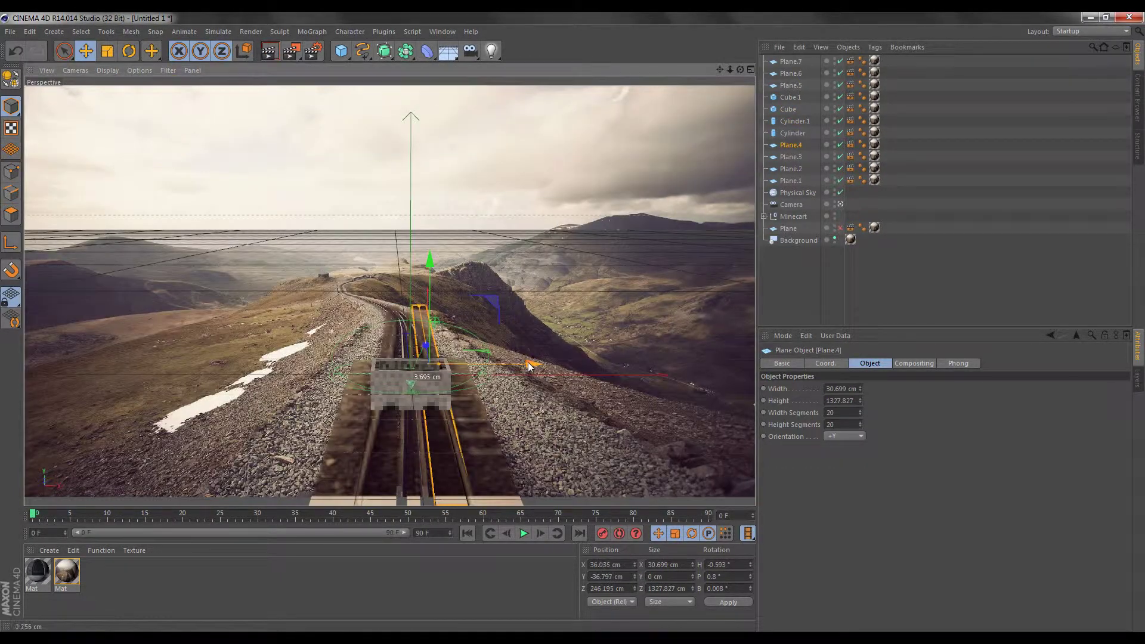
left_click(269, 53)
left_click_drag(525, 365, 439, 364)
left_click(268, 52)
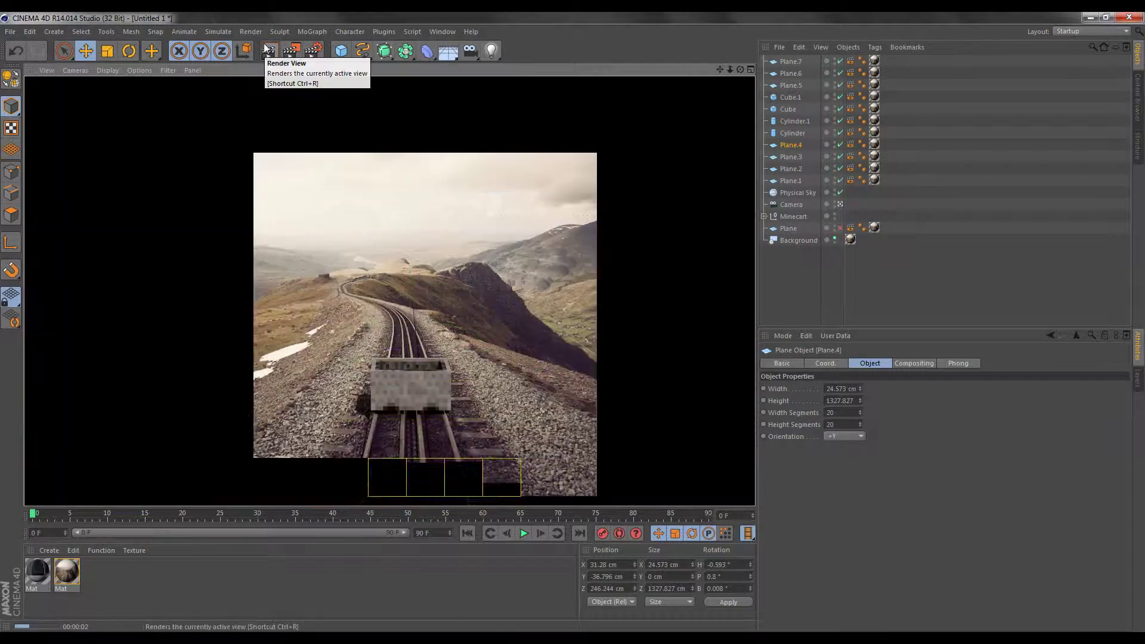
Step: Disable Plane.2 so it no longer appears in the scene or render
key("r")
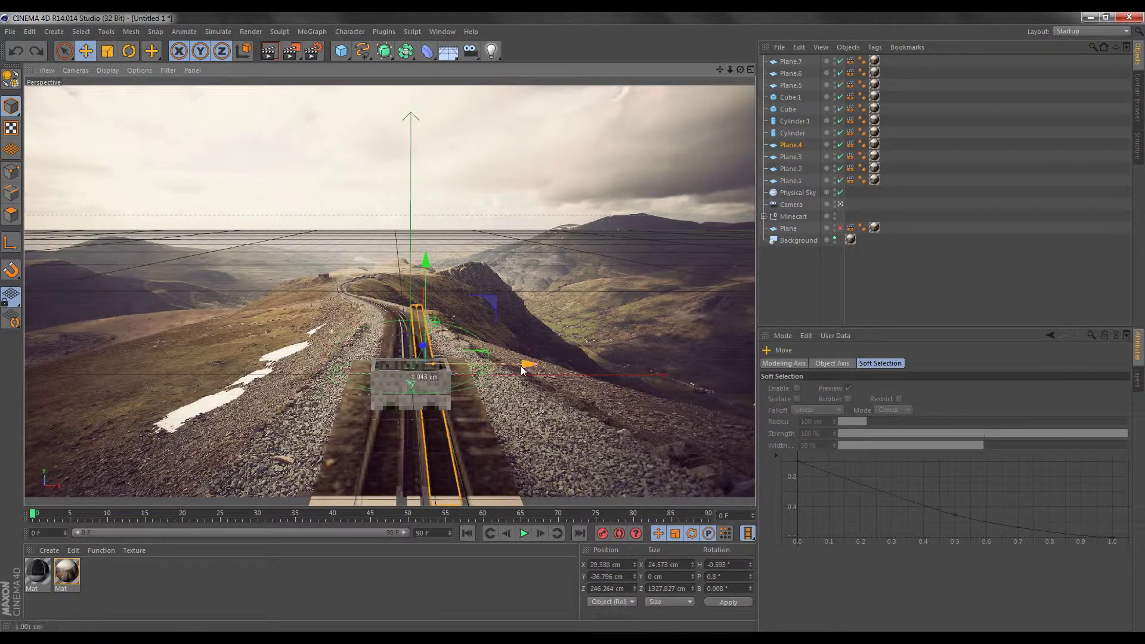
left_click(268, 53)
left_click(791, 181)
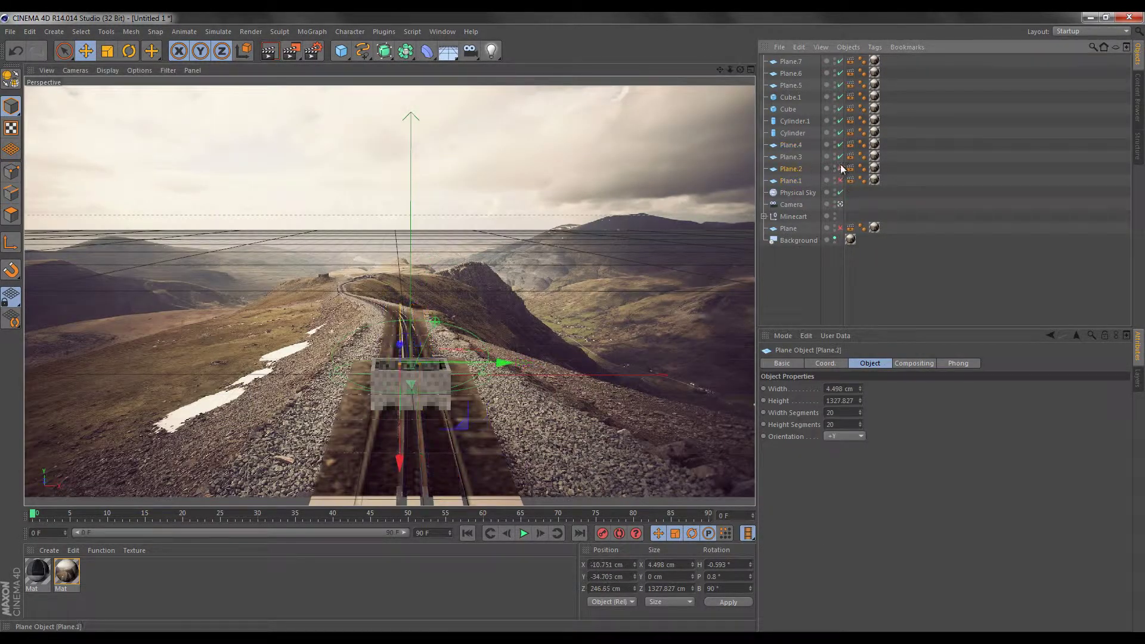
left_click(274, 54)
left_click(790, 156)
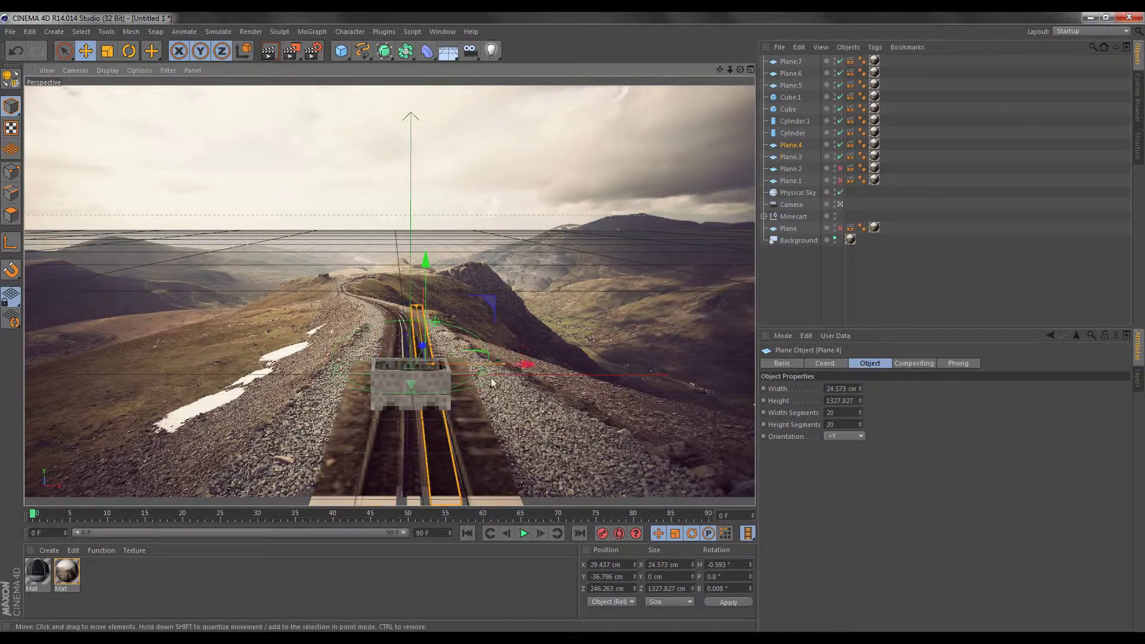
Step: Shift Plane.3 about 10 cm left along X and preview the render
key("r")
key("e")
left_click(268, 53)
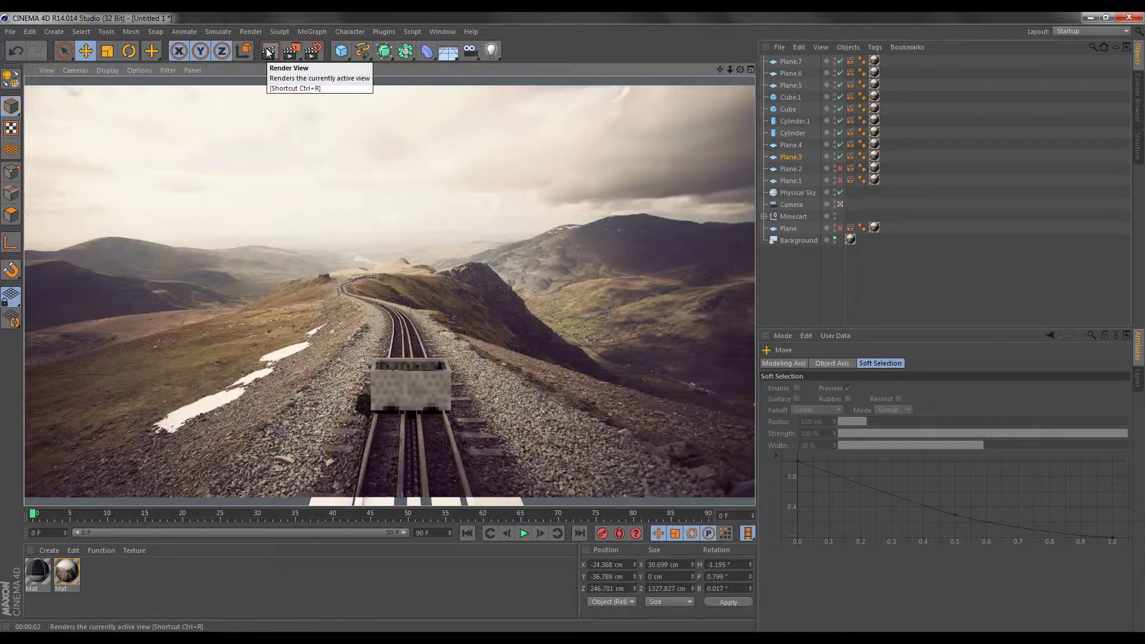
left_click(791, 157)
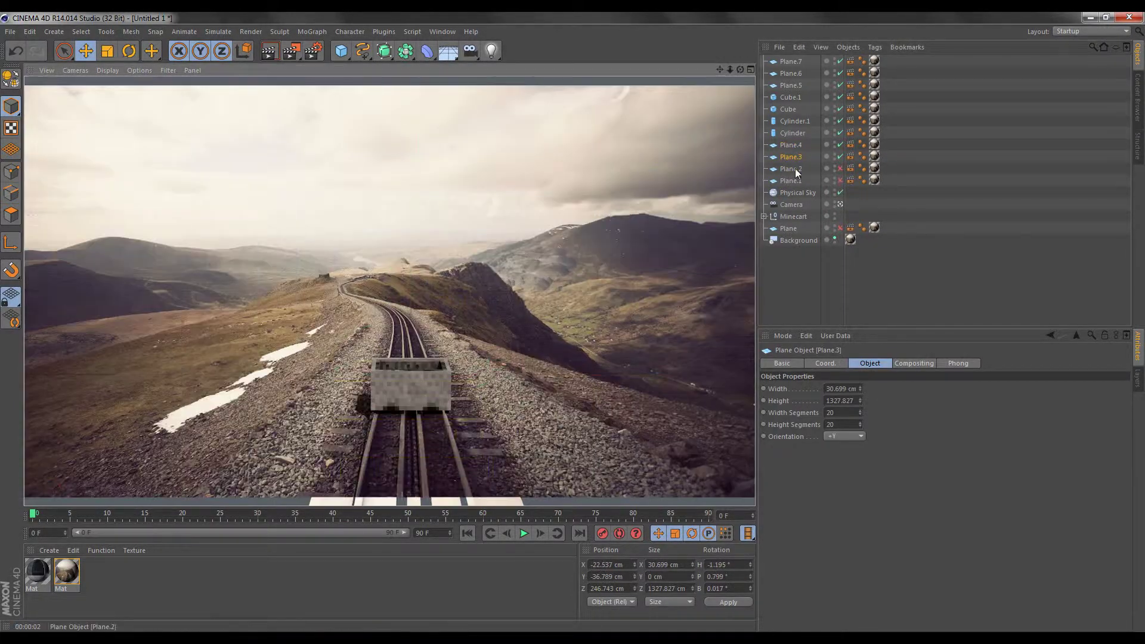
left_click_drag(490, 364, 484, 365)
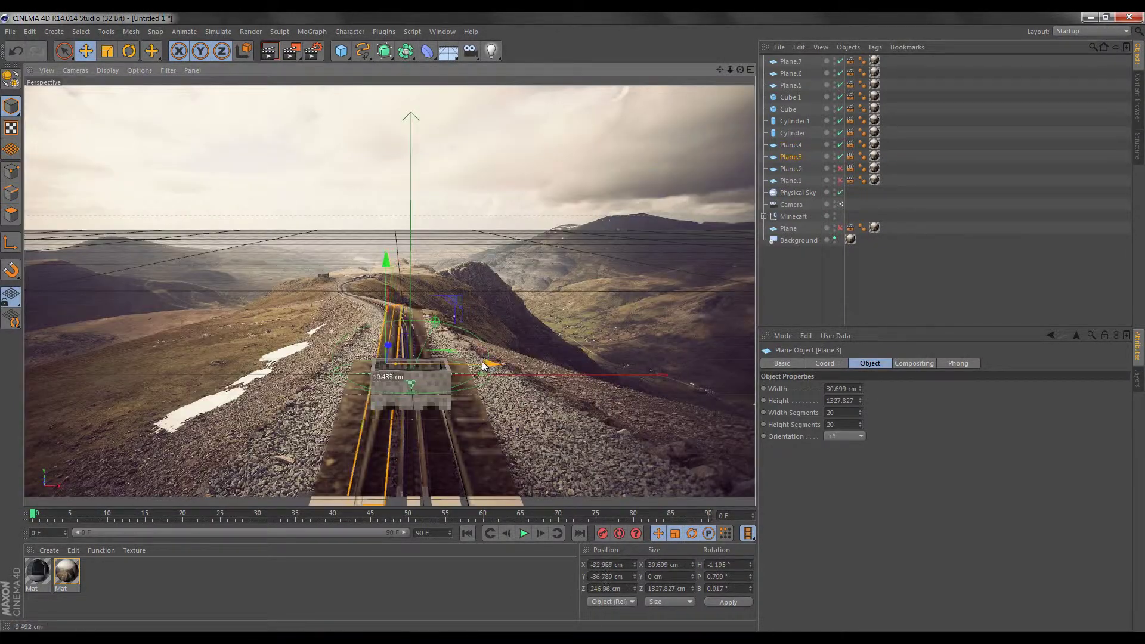
Step: Select Plane.5 and check it in the top and perspective views with render previews
middle_click(713, 90)
left_click(791, 86)
middle_click(753, 83)
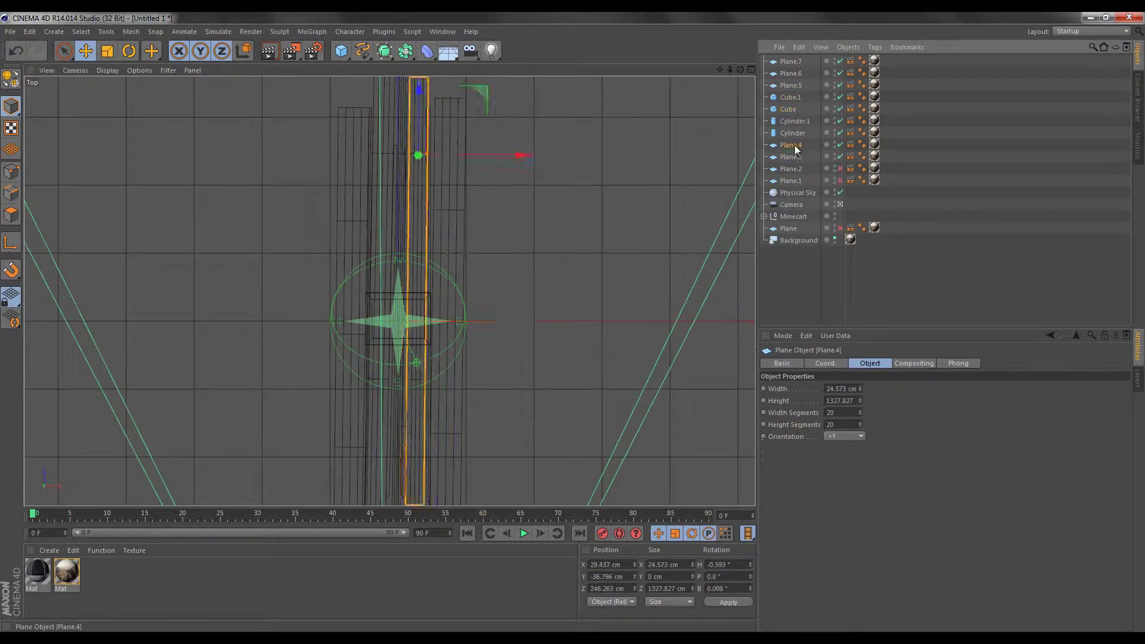
middle_click(248, 87)
middle_click(248, 87)
left_click(268, 52)
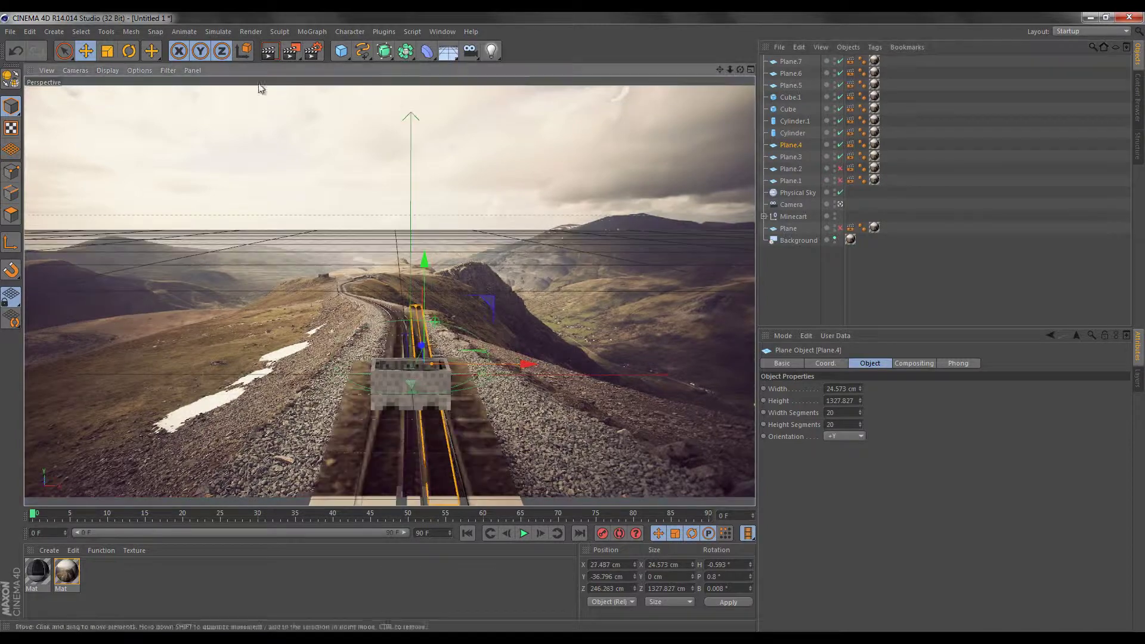
left_click(268, 53)
Step: Select the Cylinder and Cylinder.1 rail rods and check them in the perspective and side views
left_click(786, 133)
left_click(268, 52)
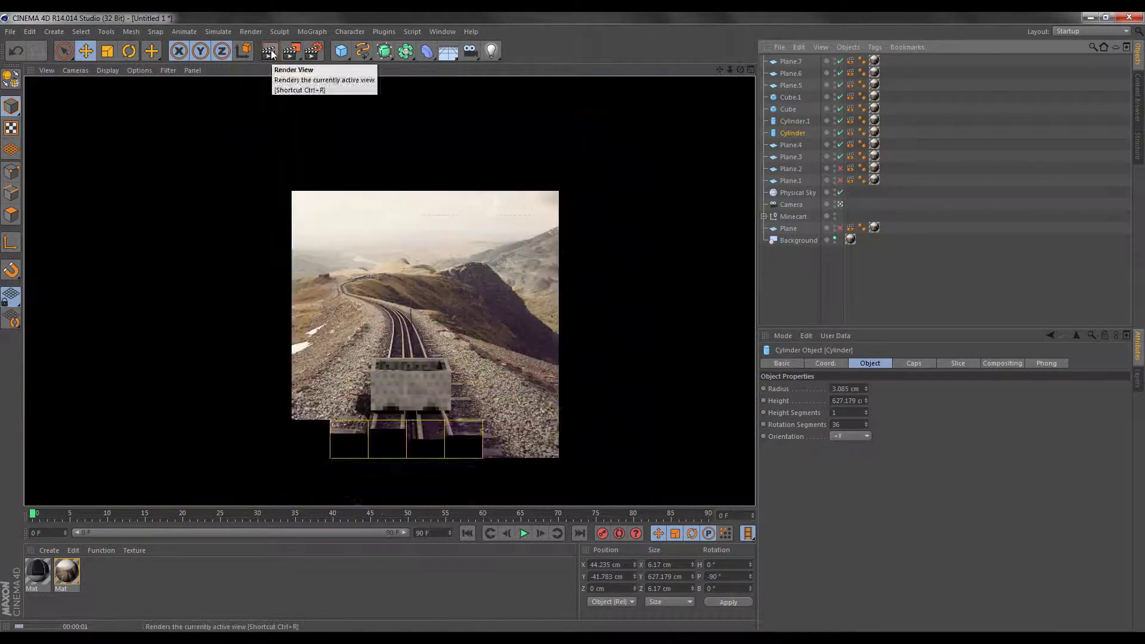
left_click(751, 70)
left_click(145, 377, "shift")
key("F1")
key("ctrl+r")
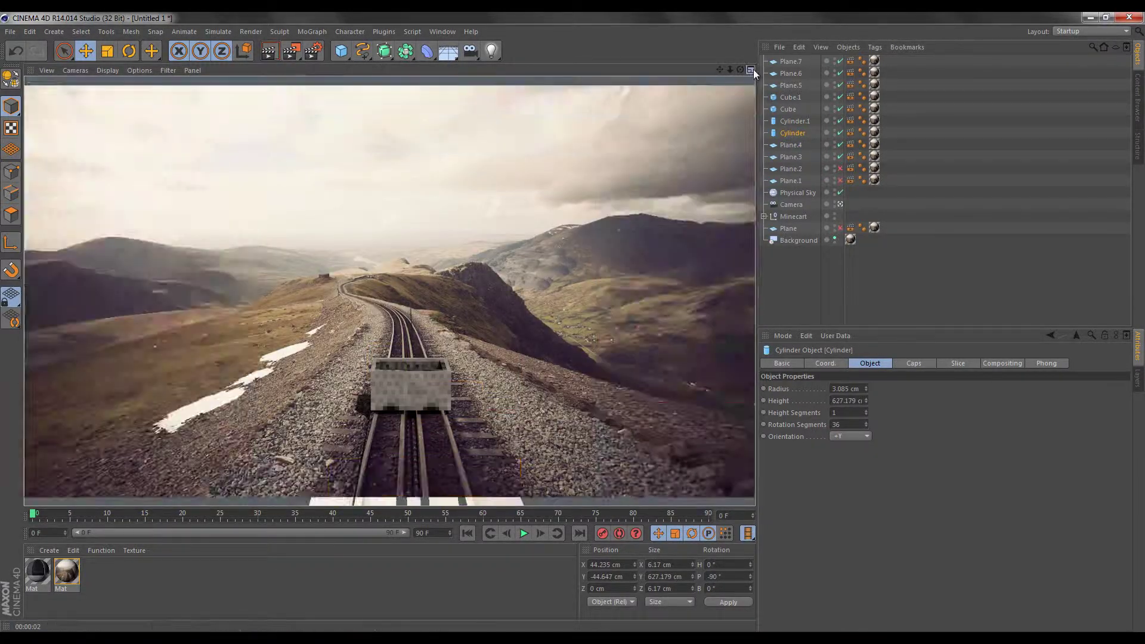
key("F5")
key("F3")
key("F1")
Step: Select the Minecart group and inspect its position in the right side and perspective views
left_click(268, 52)
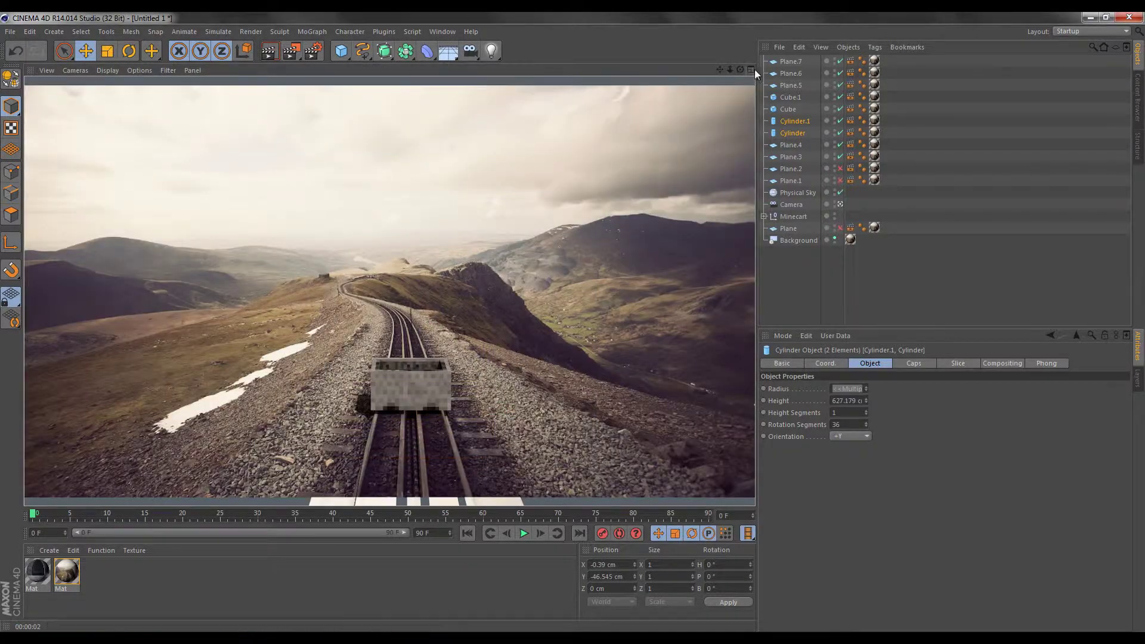
left_click(793, 217)
key("F3")
key("F5")
key("F1")
left_click(281, 53)
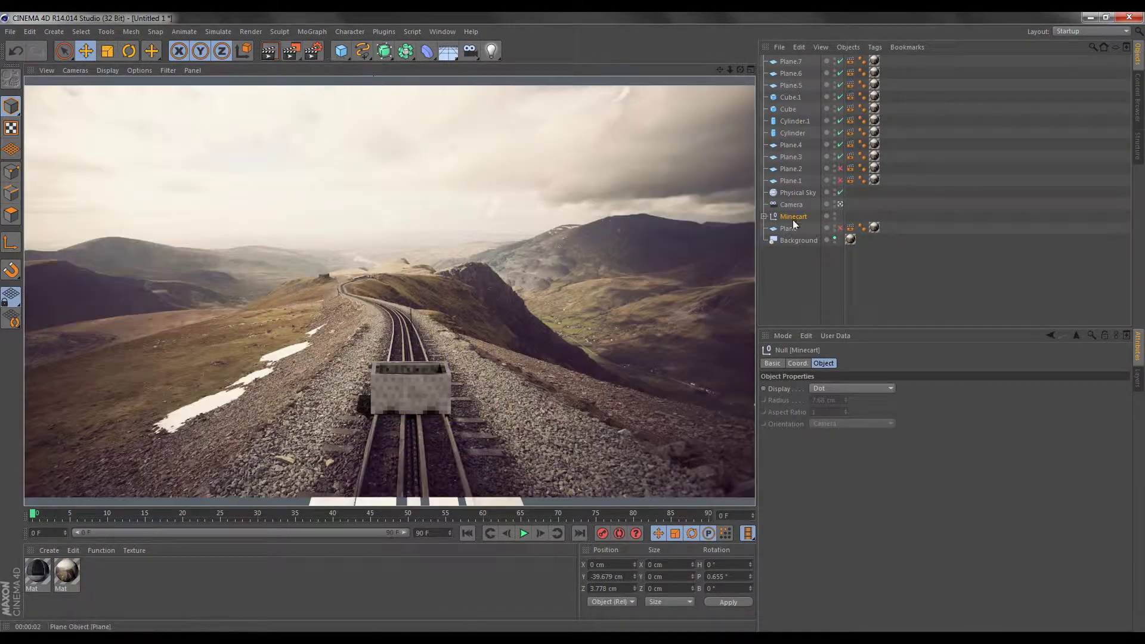
key("F5")
key("F3")
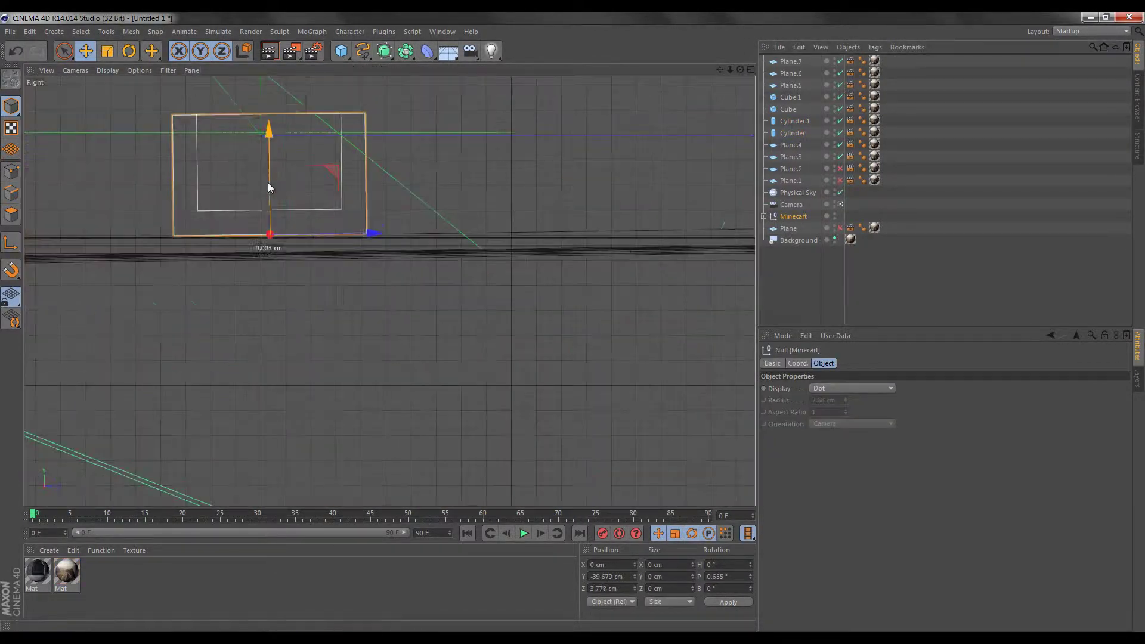
key("F5")
key("F1")
Step: Reselect Plane.3, Cylinder.1 and Cylinder, checking them in side and perspective renders
left_click(270, 54)
left_click(593, 287)
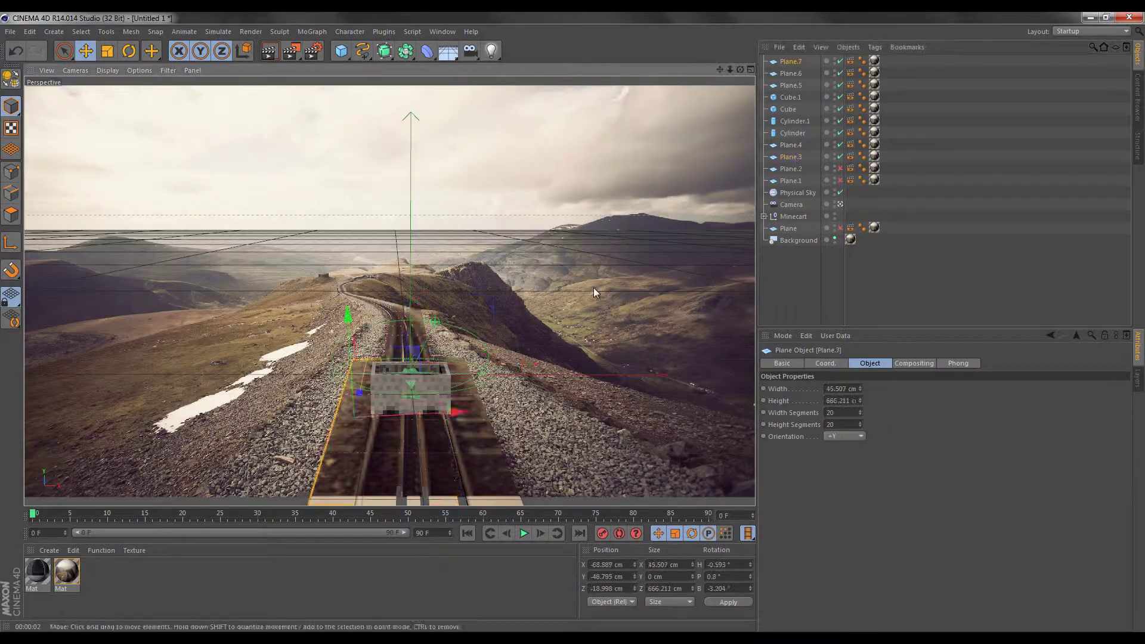
key("ctrl+r")
left_click(578, 276)
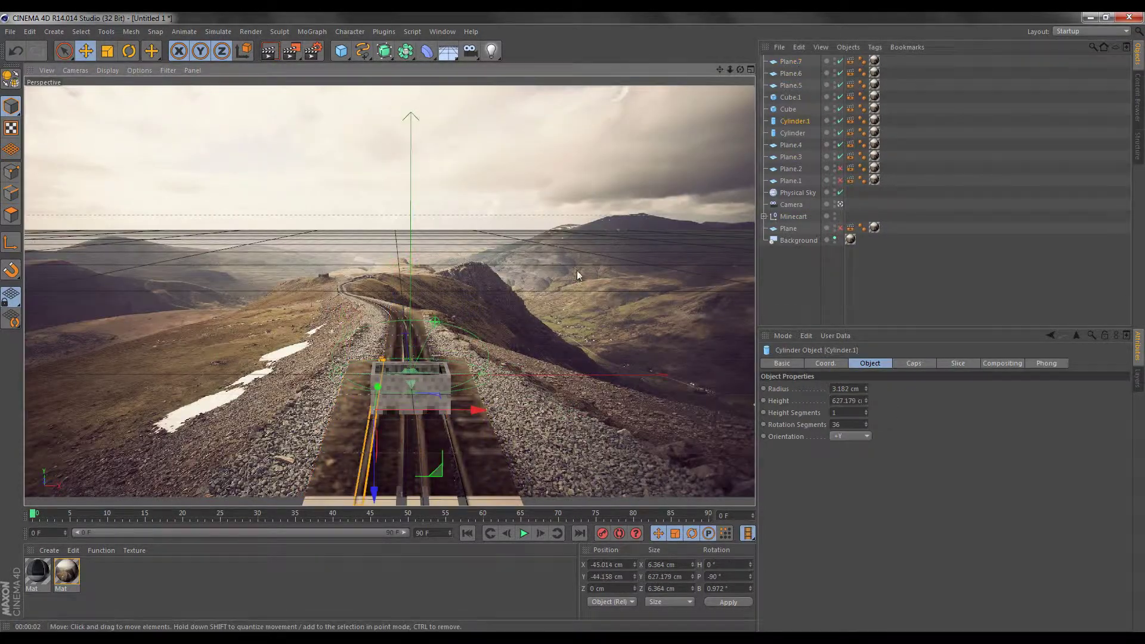
left_click(750, 70)
left_click(385, 291)
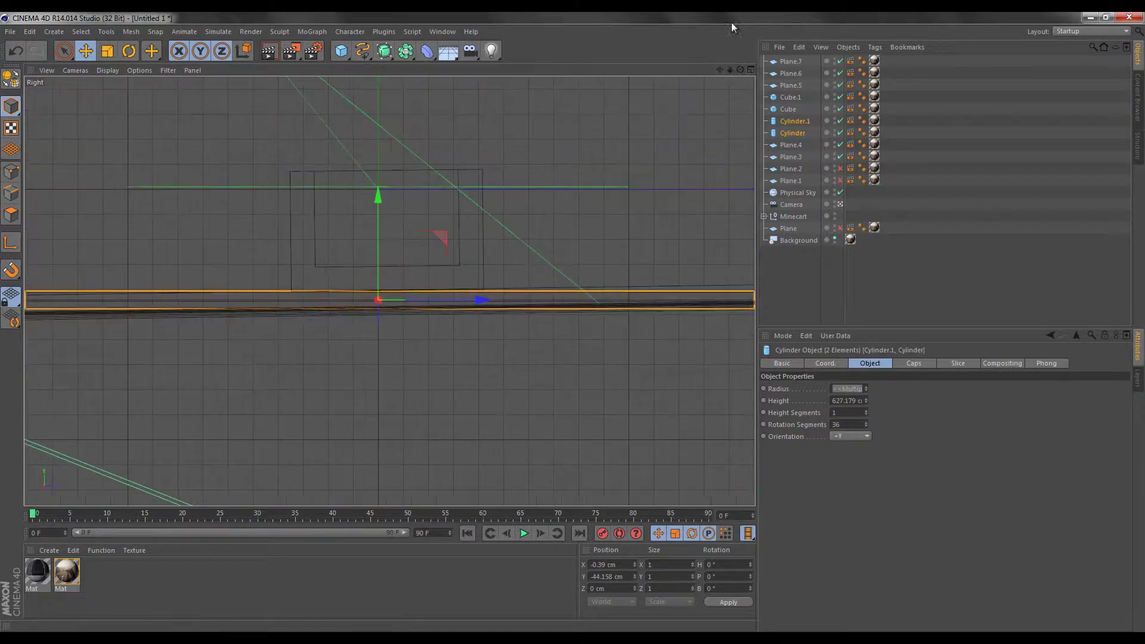
left_click(360, 335, "shift")
key("F5")
left_click(385, 70)
left_click(269, 52)
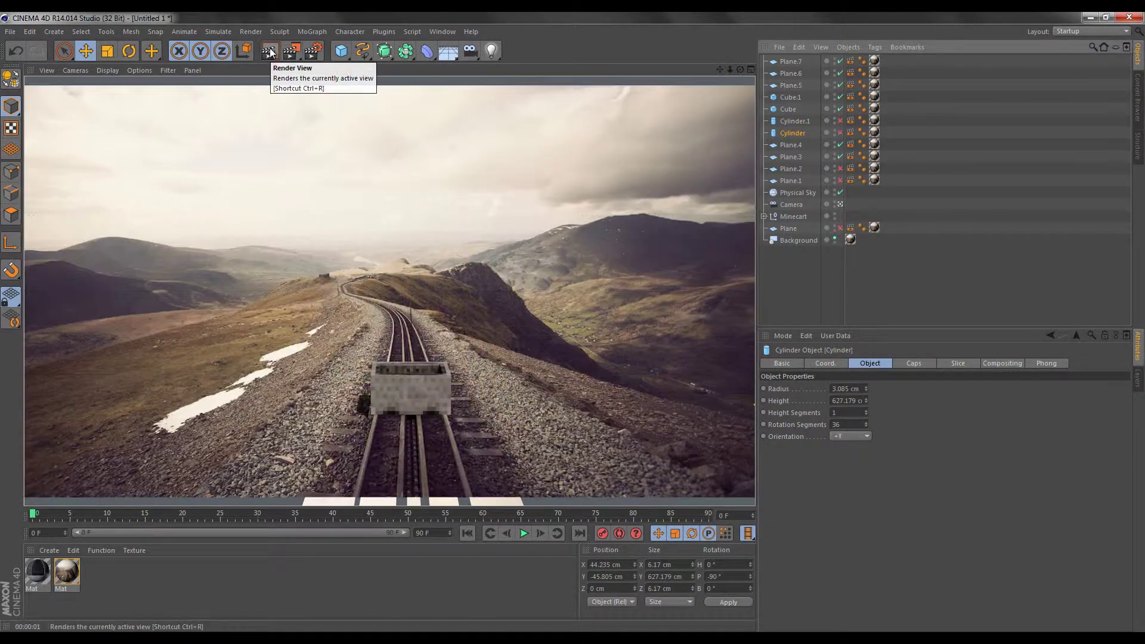
Step: Slide the Cylinder.1 rail rod along X to about -42.8 cm
left_click(381, 433)
key("e")
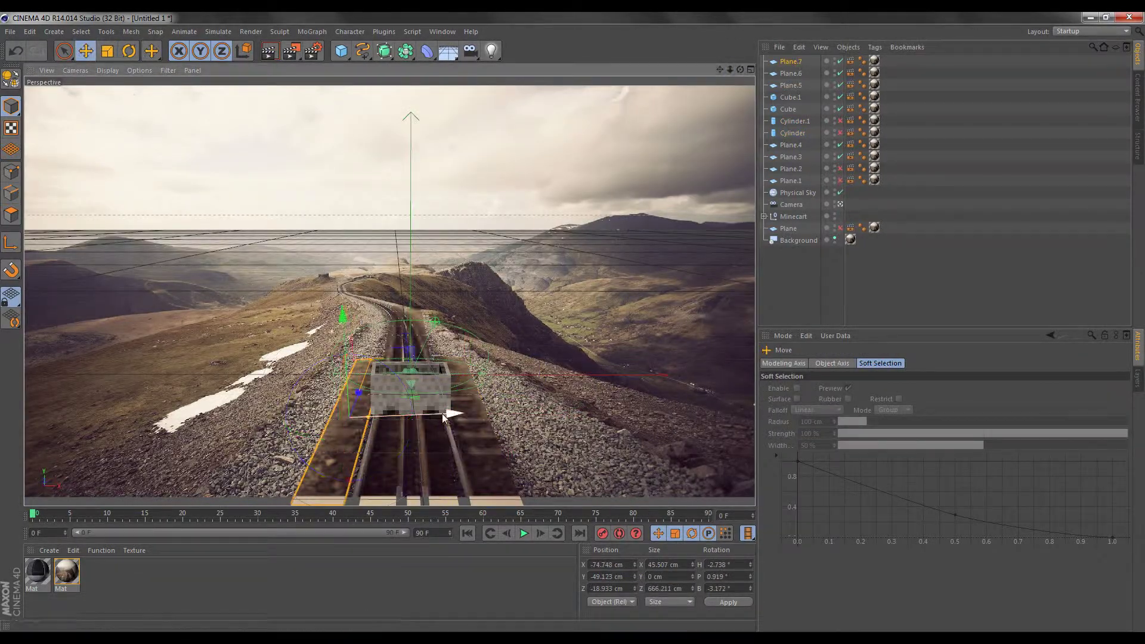
left_click(270, 53)
left_click(371, 453)
key("r")
left_click(270, 52)
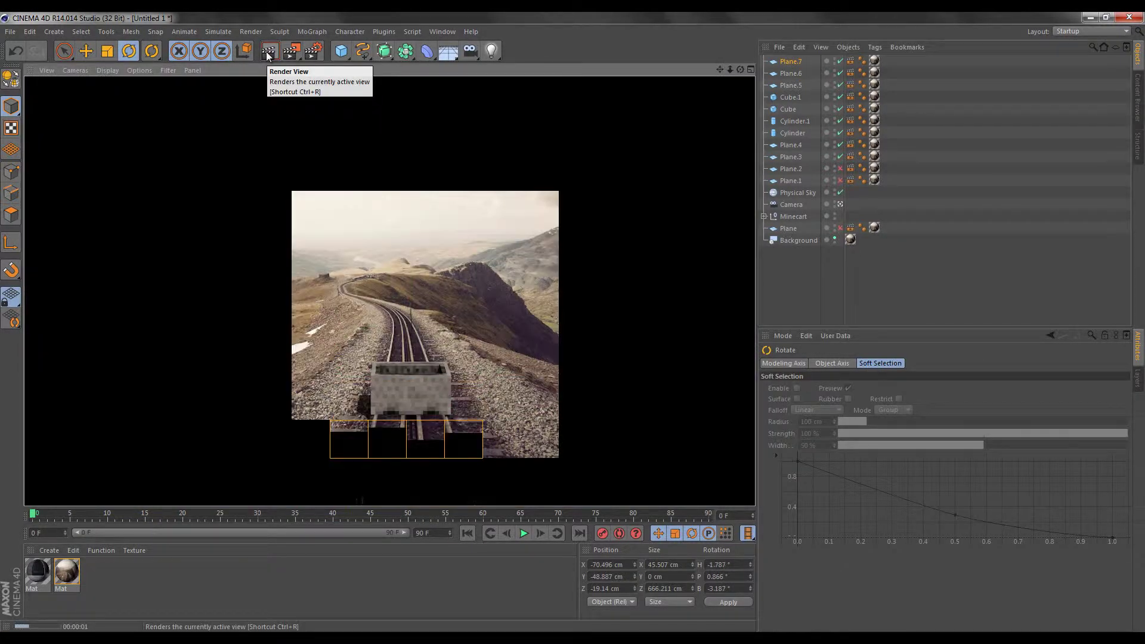
left_click(83, 54)
left_click_drag(464, 413, 477, 414)
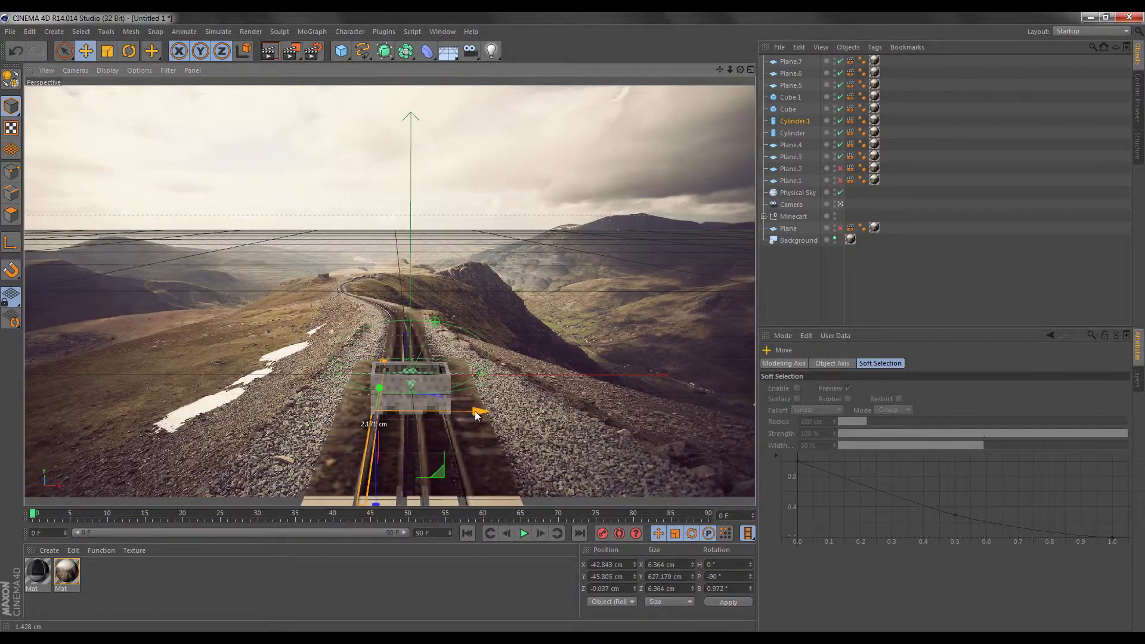
Step: Select the Minecart group and preview it in the perspective render
left_click(422, 413)
left_click(270, 52)
middle_click(205, 355)
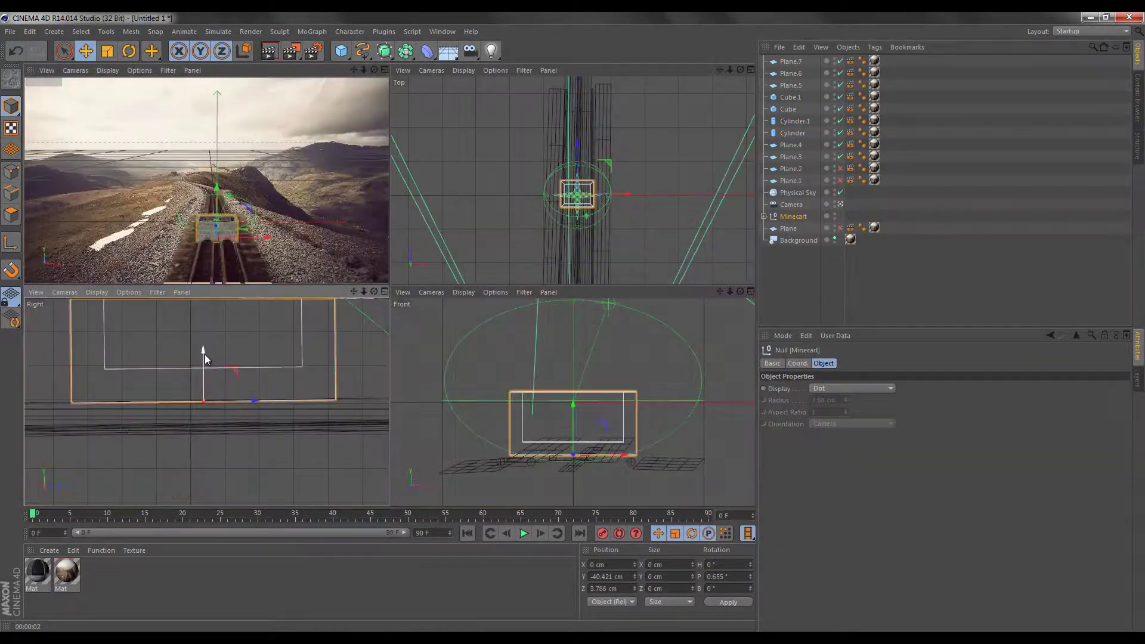
left_click(385, 71)
left_click(270, 52)
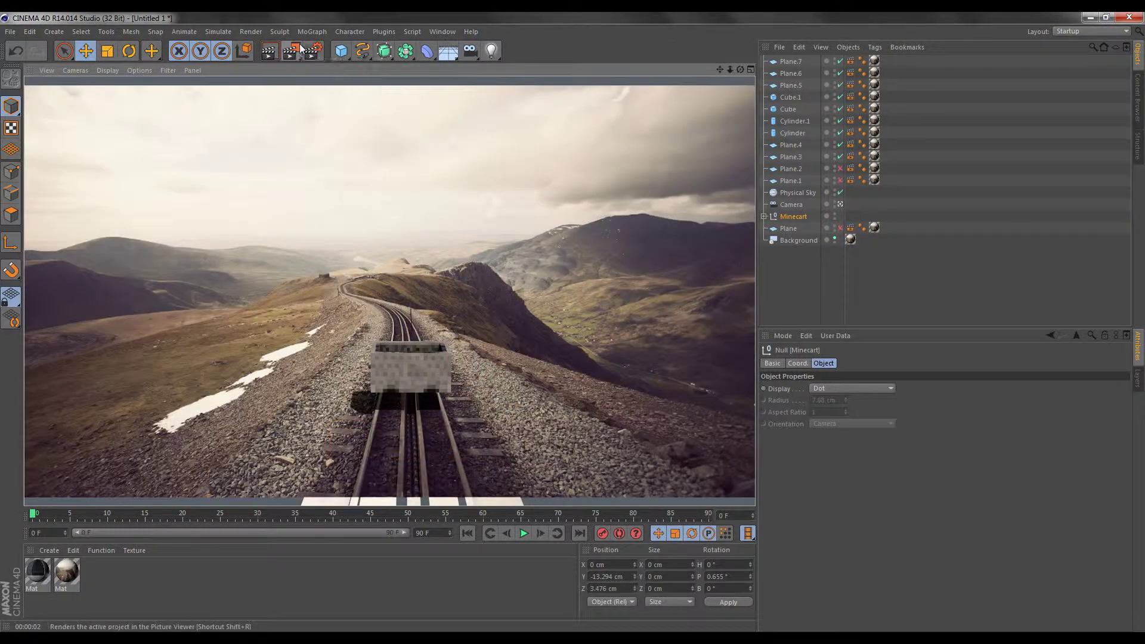
Step: Step through Plane.5, the Cube, Plane.3 and Plane.4, previewing the render for each
left_click(432, 385)
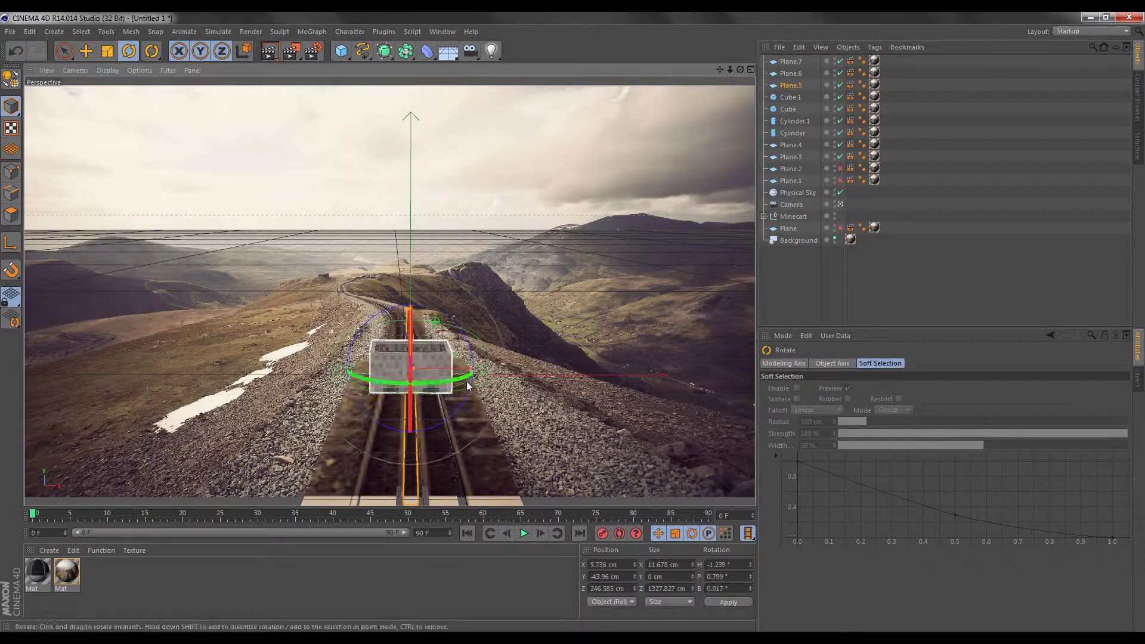
left_click(270, 53)
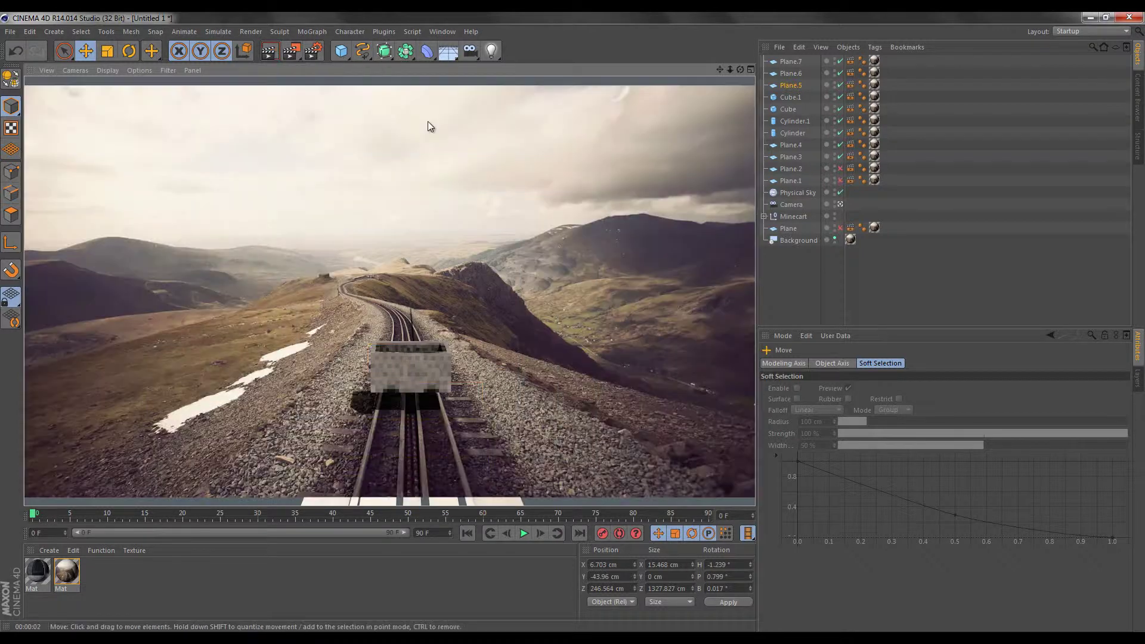
left_click(405, 409)
left_click(270, 53)
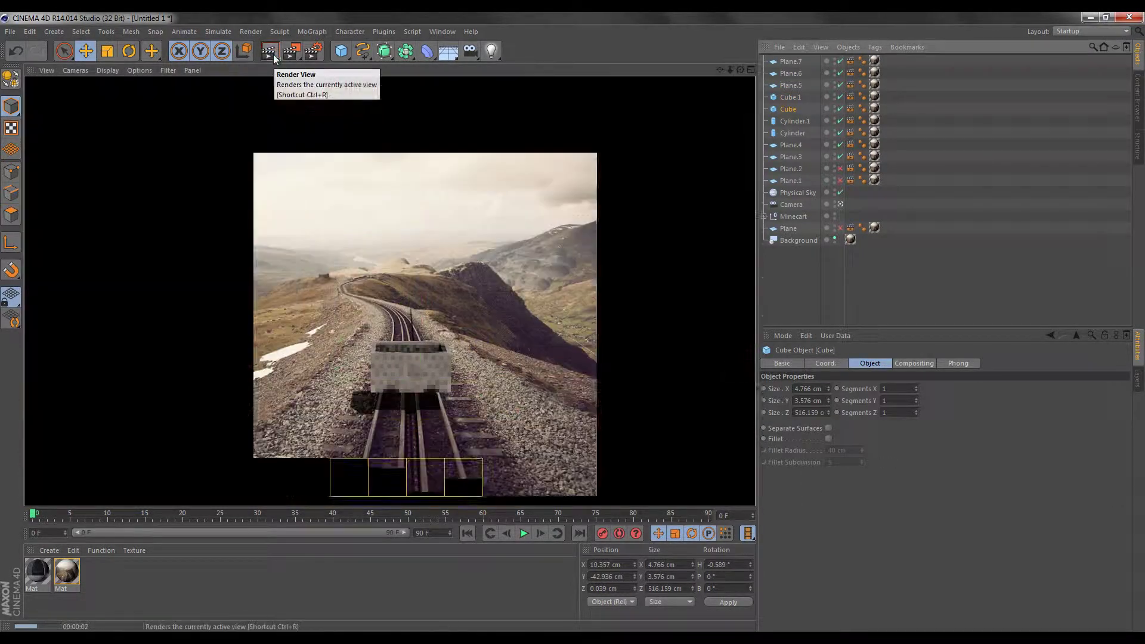
left_click(500, 363)
key("ctrl+r")
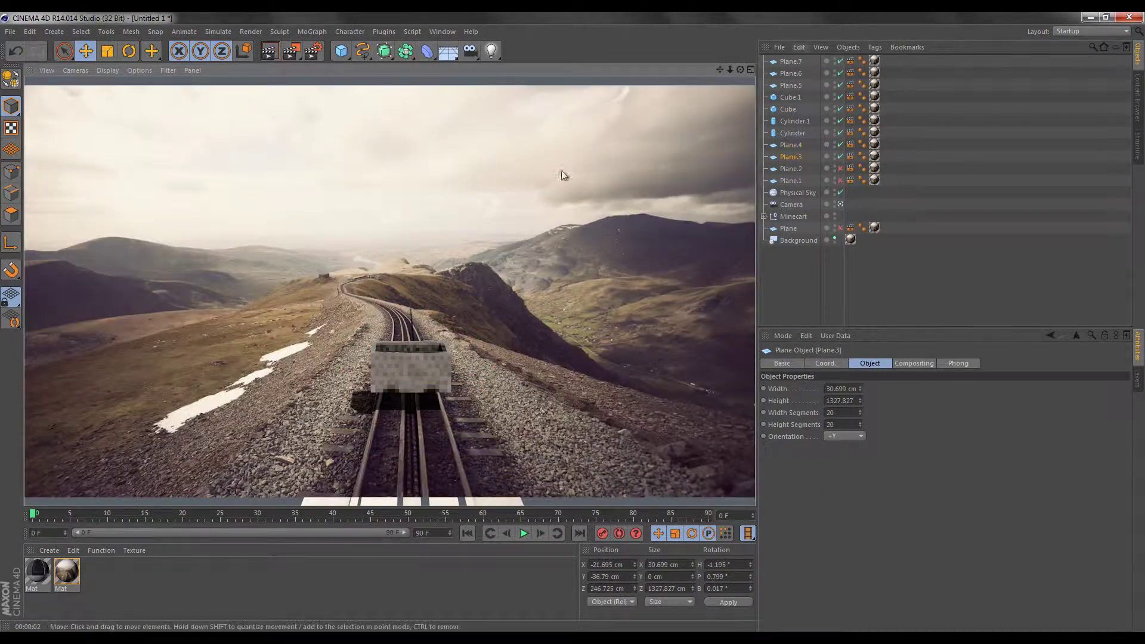
left_click(420, 349)
Step: Rotate Plane.7 to a heading of about -1.2° and preview the render
left_click(387, 434)
key("r")
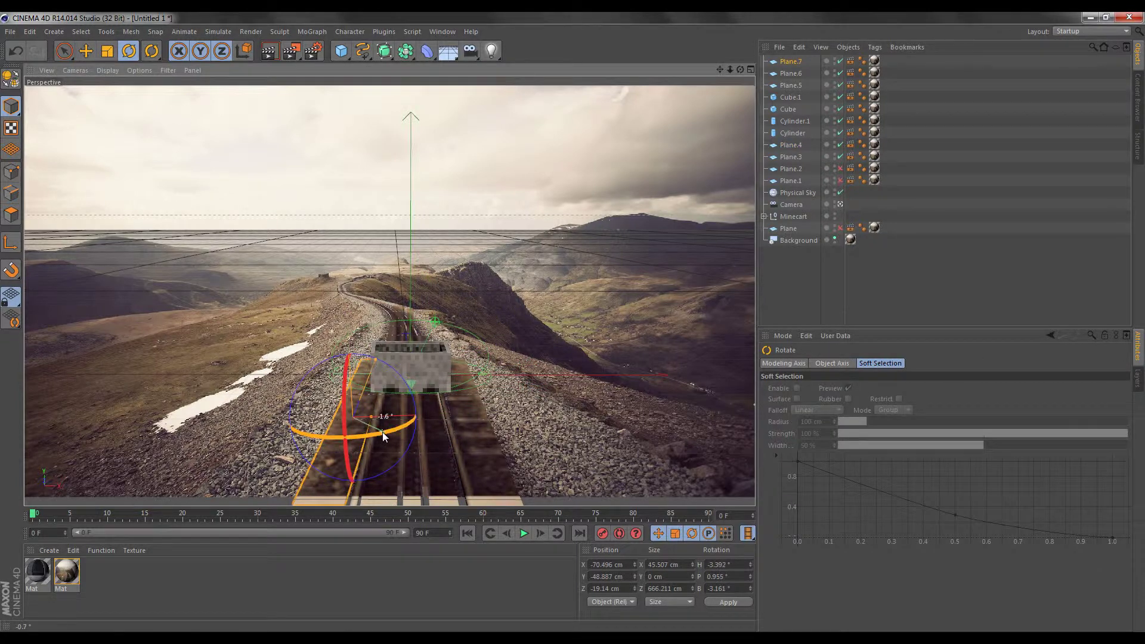
left_click_drag(383, 432, 386, 434)
left_click_drag(386, 433, 382, 433)
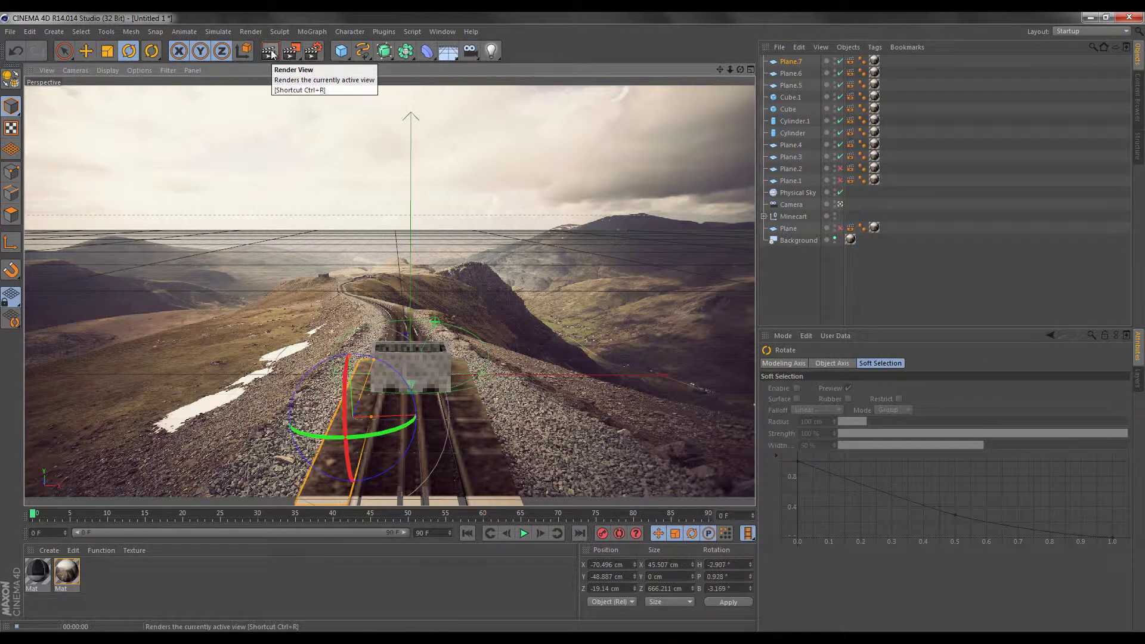
left_click(271, 53)
key("F5")
Step: Select both rail rods and Plane.6 and preview the render
left_click(792, 133)
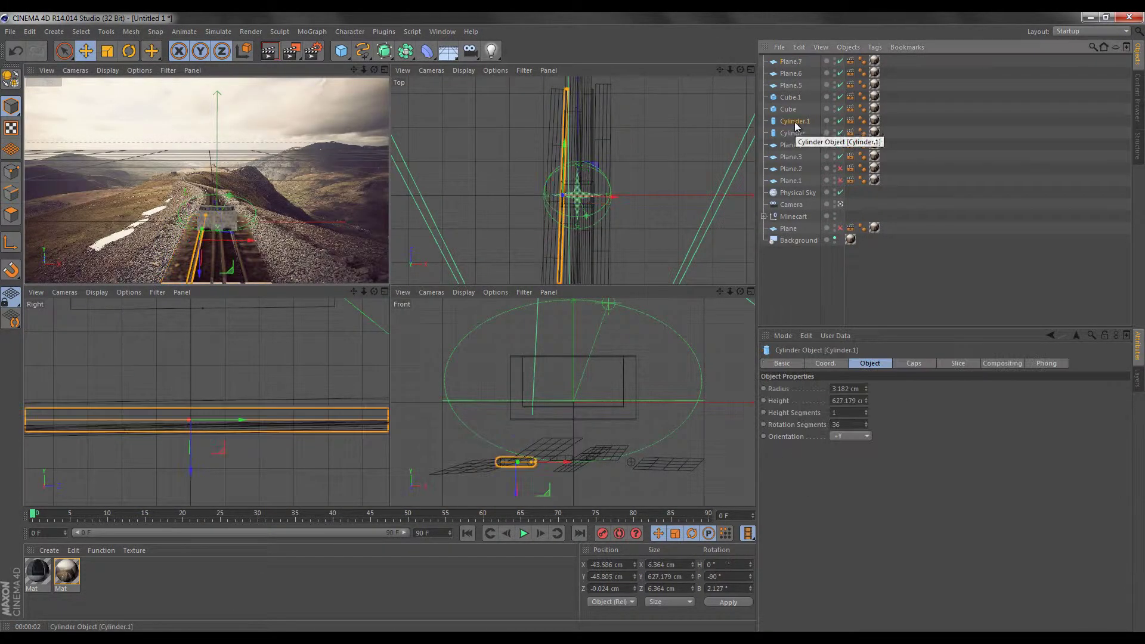
key("e")
left_click(791, 73)
key("F1")
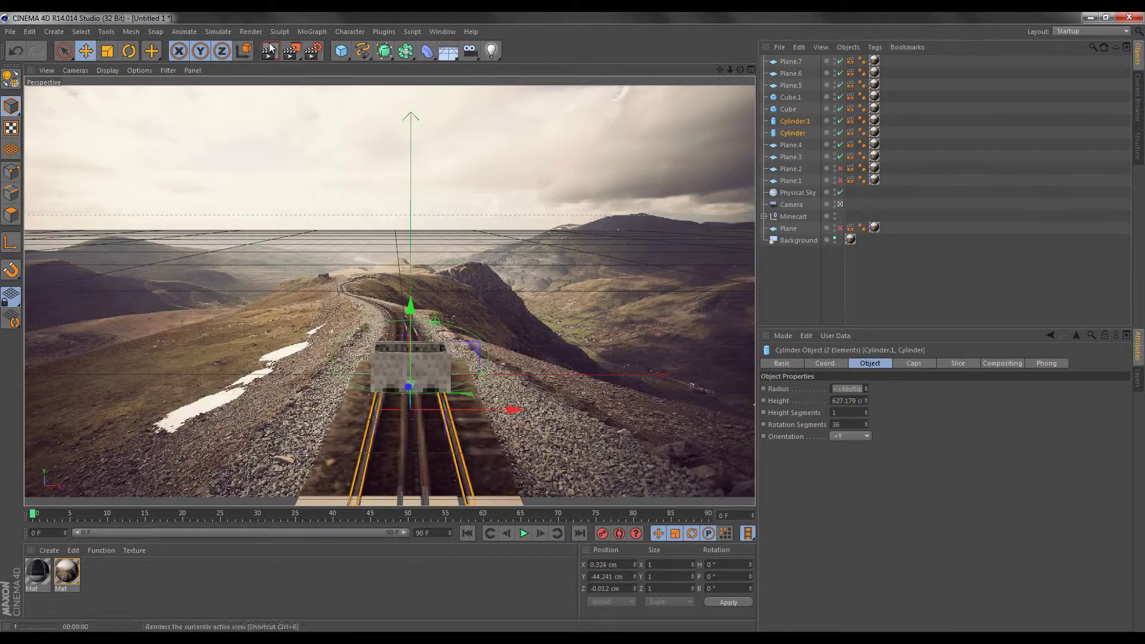
left_click(270, 52)
key("r")
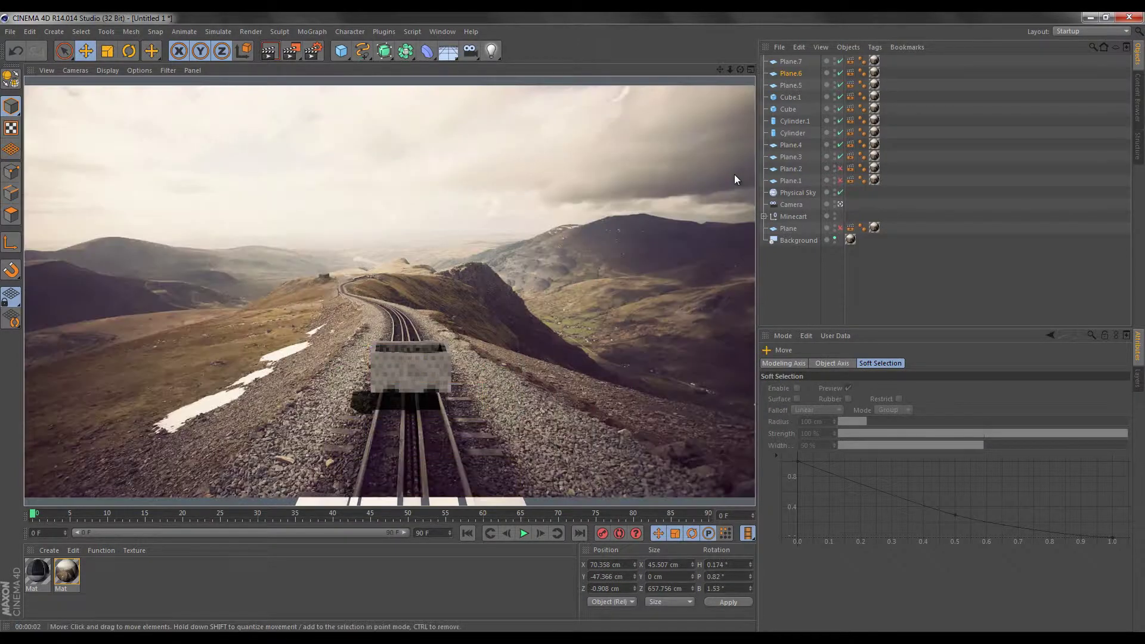
Step: Lower the Minecart down onto the tracks and render to check it
left_click(417, 367)
key("ctrl+r")
key("F5")
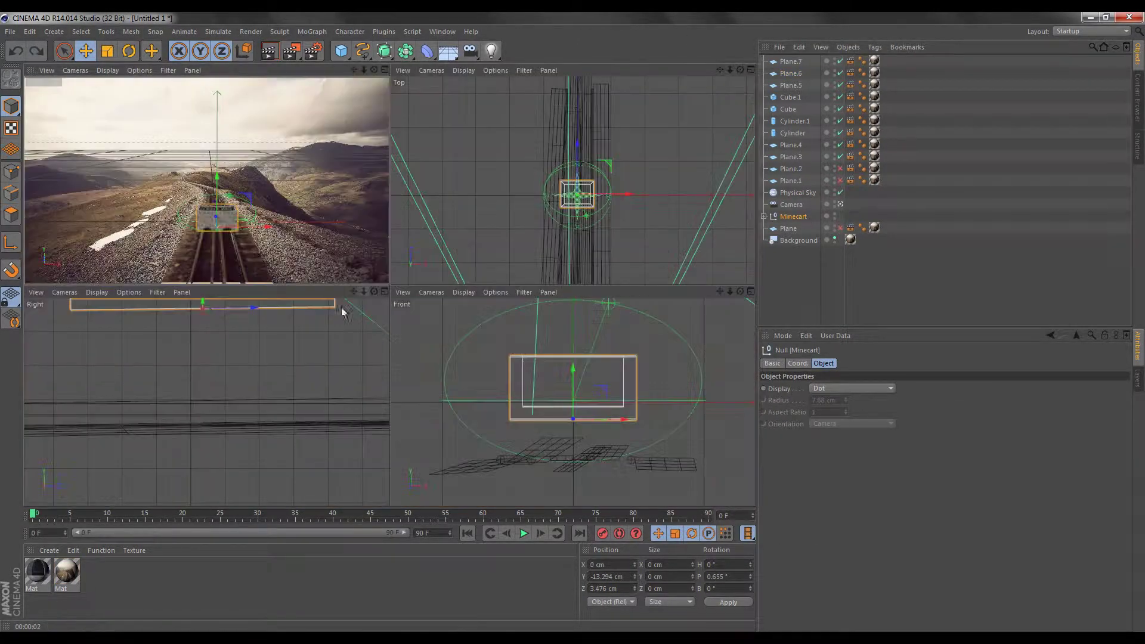
left_click_drag(343, 312, 345, 352)
key("F1")
key("ctrl+r")
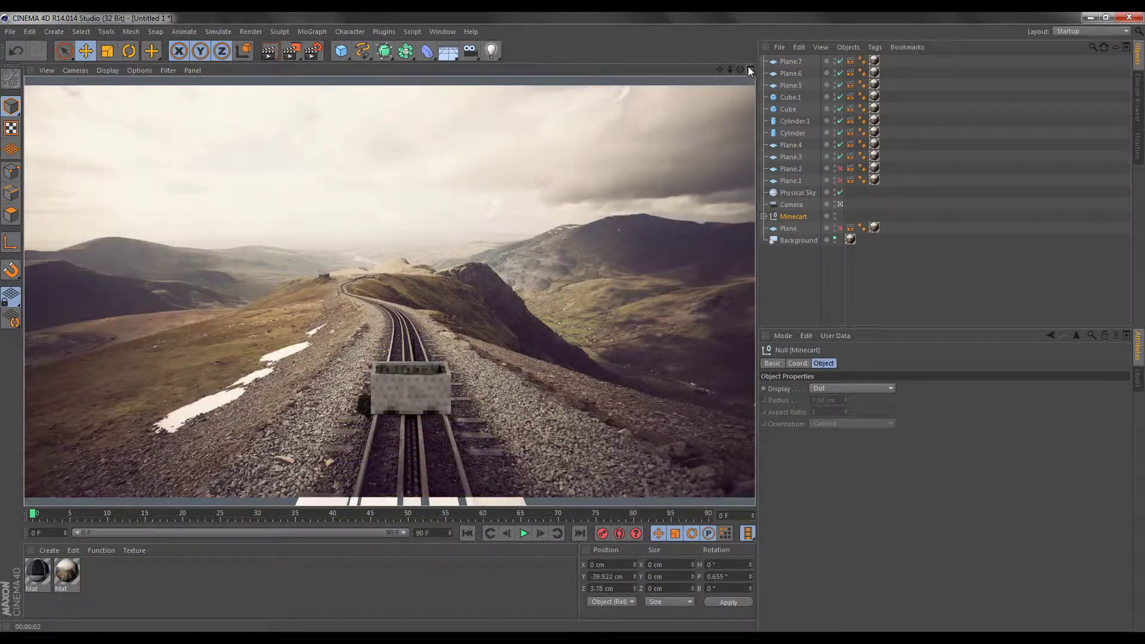
Step: Raise the Minecart slightly so it sits at about -39 cm on Y
left_click(398, 352)
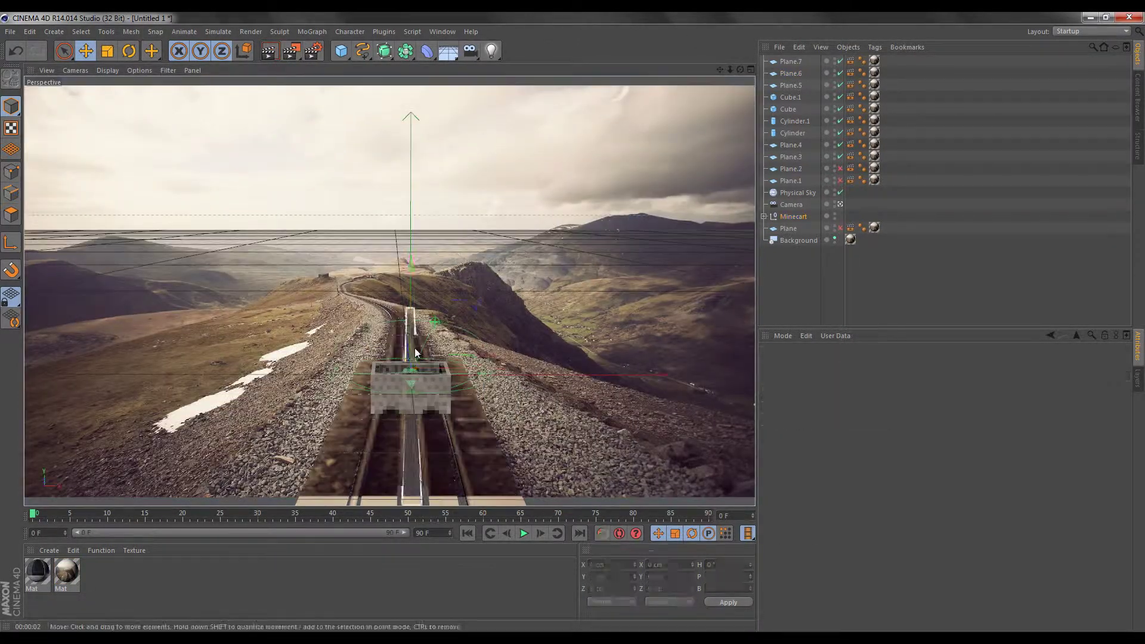
left_click(275, 60)
left_click(411, 382)
left_click_drag(410, 308, 410, 303)
left_click(275, 53)
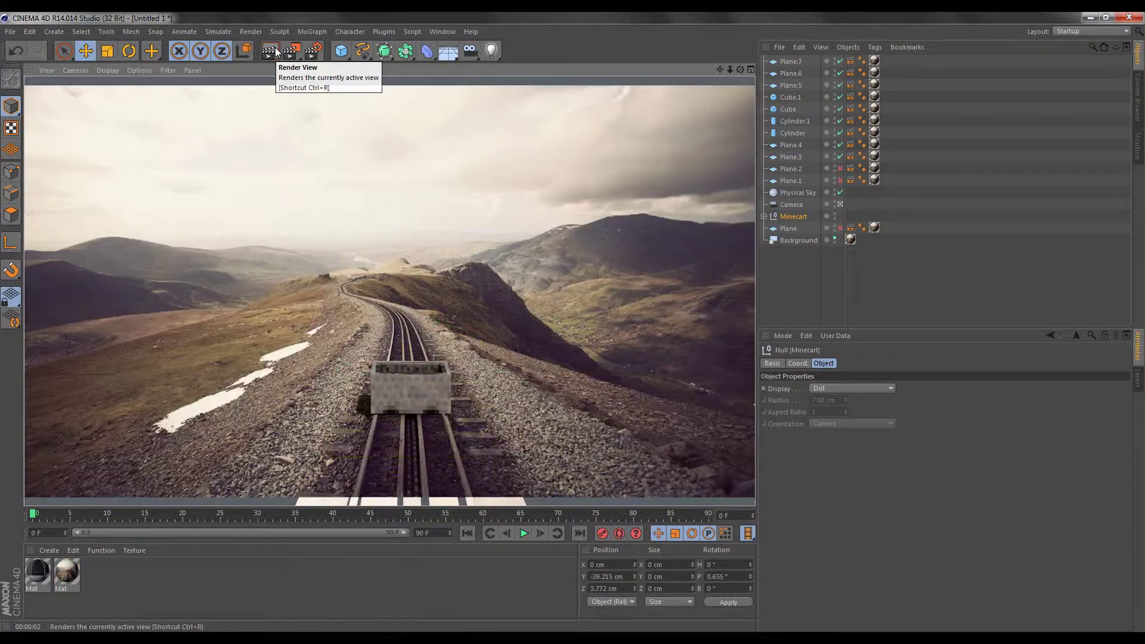
left_click(275, 52)
Step: Tilt Plane.4 to follow the track and nudge it into place
left_click(442, 428)
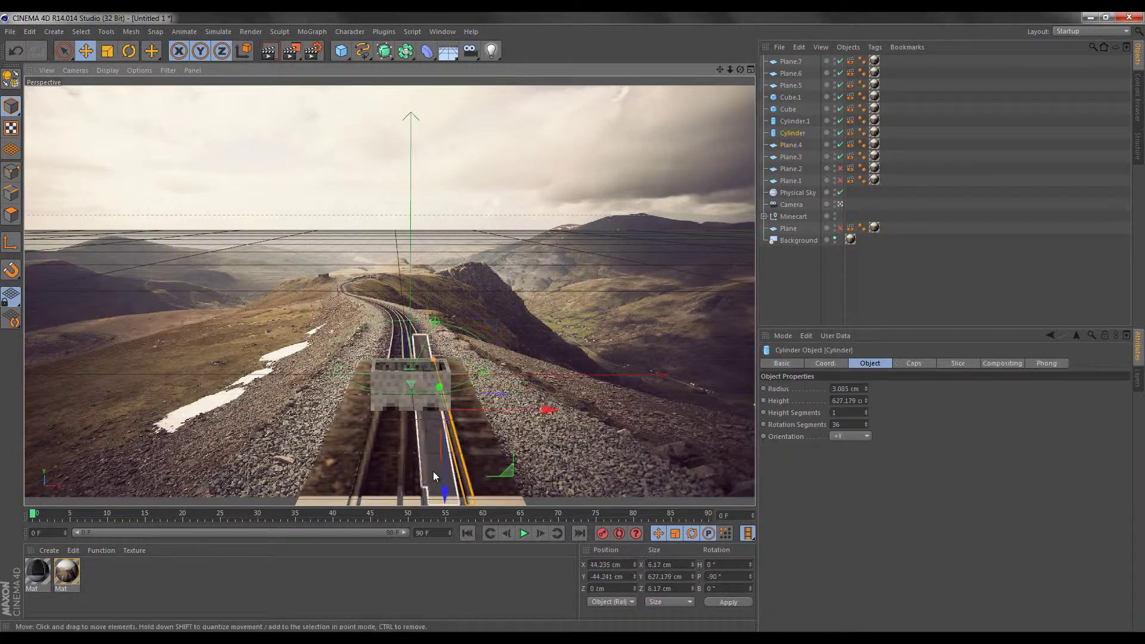
key("r")
left_click_drag(451, 404, 442, 388)
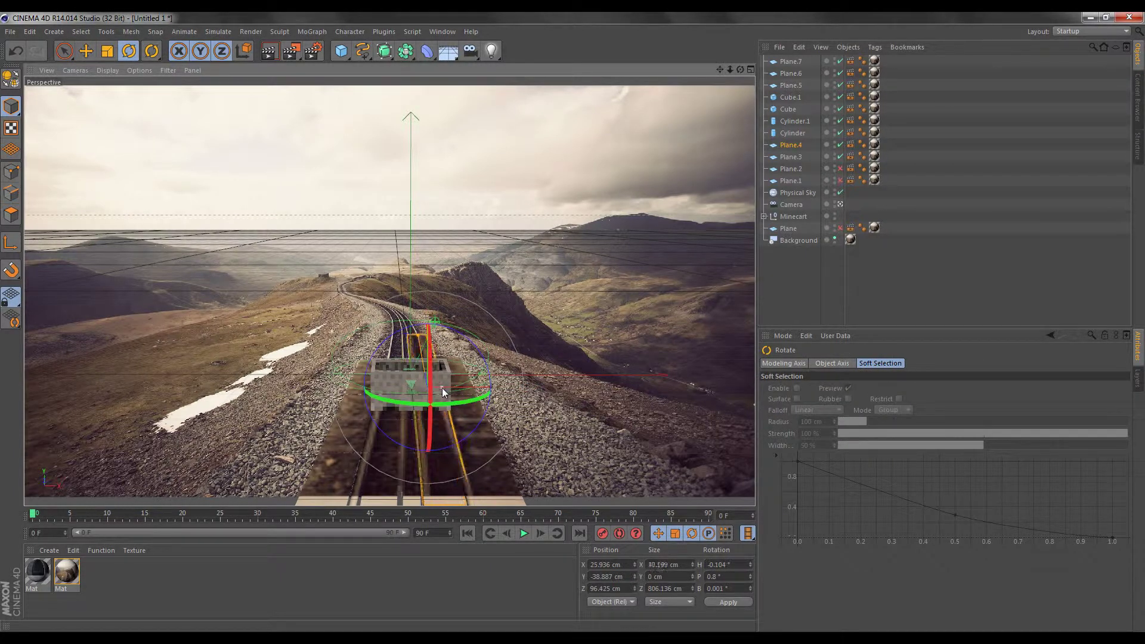
left_click(87, 52)
left_click(281, 55)
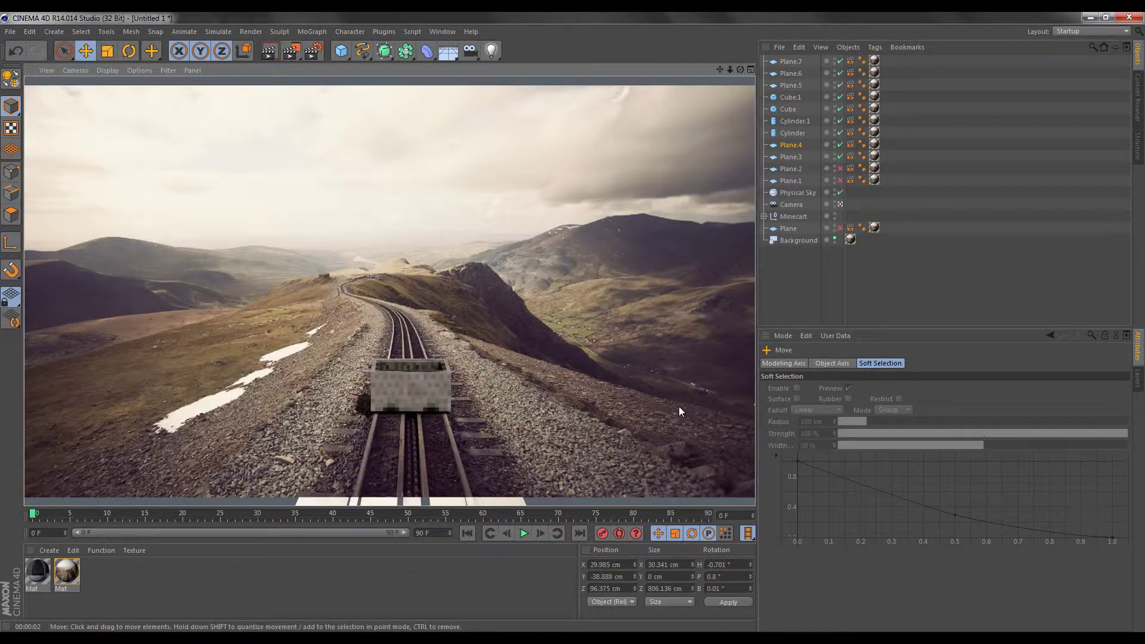
left_click(527, 392)
Step: Lower the Physical Sky's sun shadow density to 75%
key("ctrl+r")
left_click(798, 192)
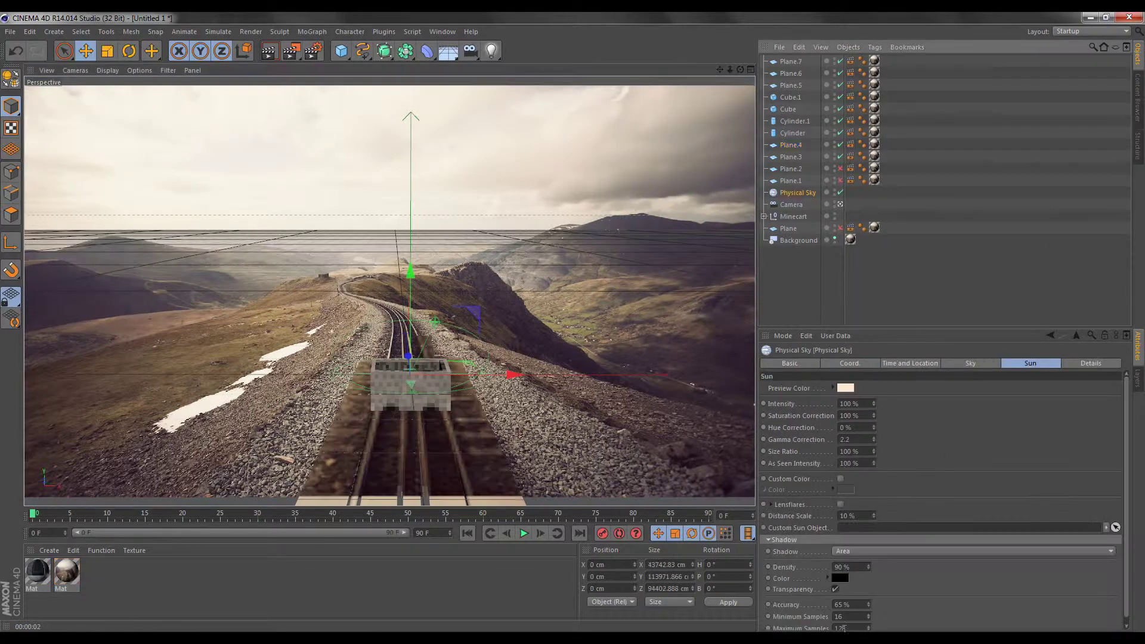
key("ctrl+r")
Step: Merge the Steve rig from the Content Browser, lower him into the minecart and raise one hand
left_click(1137, 95)
left_click(1106, 48)
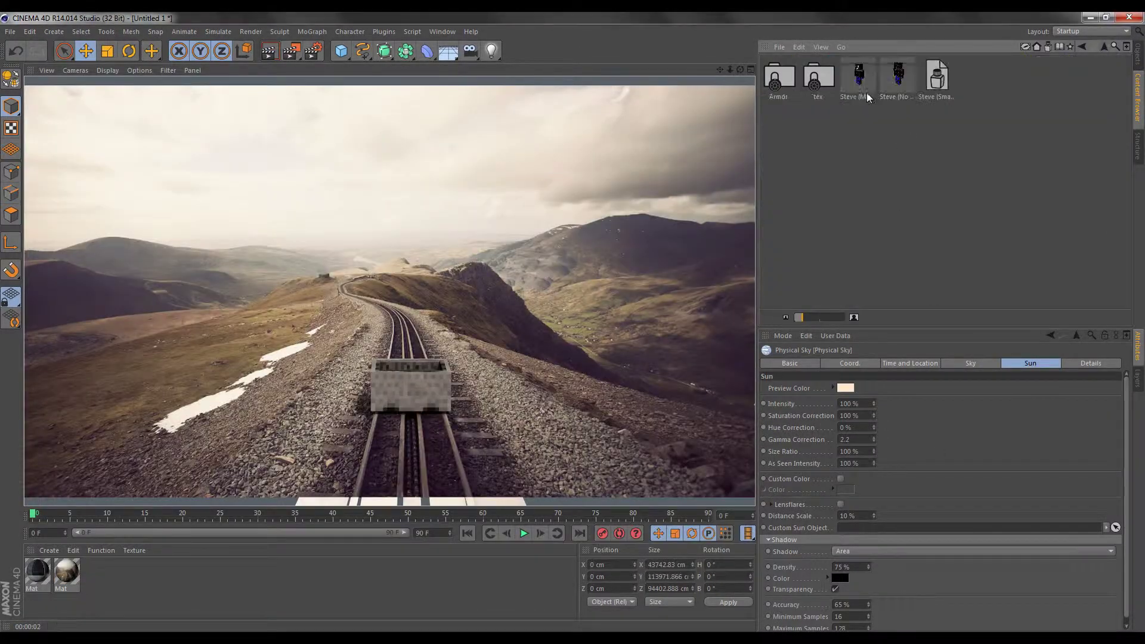
double_click(780, 81)
left_click_drag(250, 203, 575, 327, "alt")
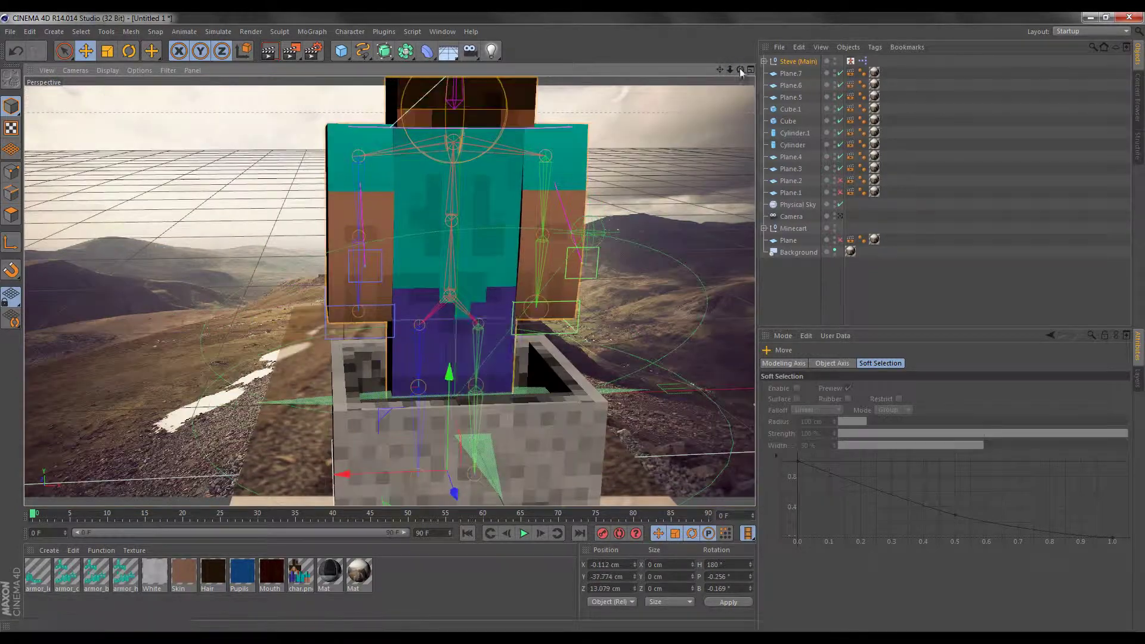
left_click_drag(429, 420, 483, 419)
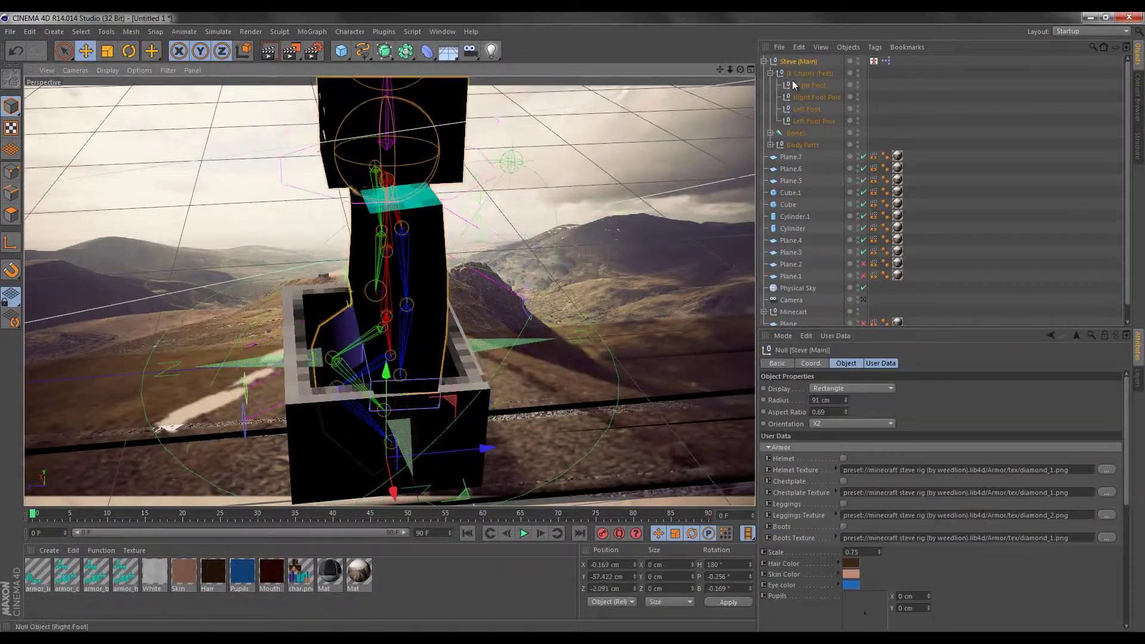
left_click_drag(370, 334, 280, 178)
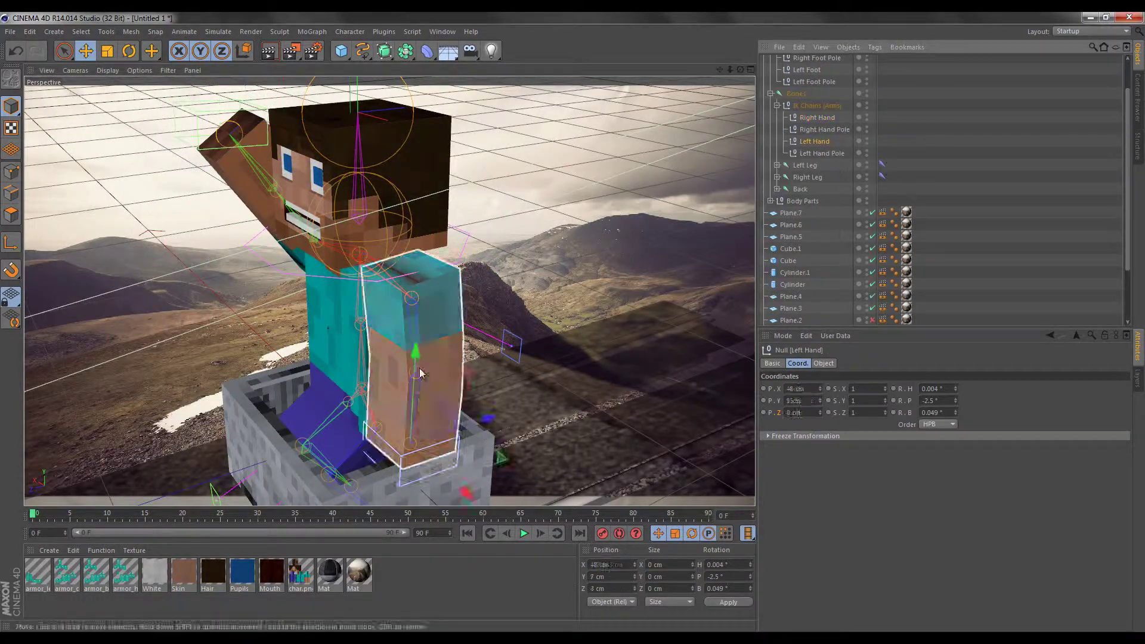
Step: Shift Plane.7 sideways along its X axis and preview the render
left_click(289, 57)
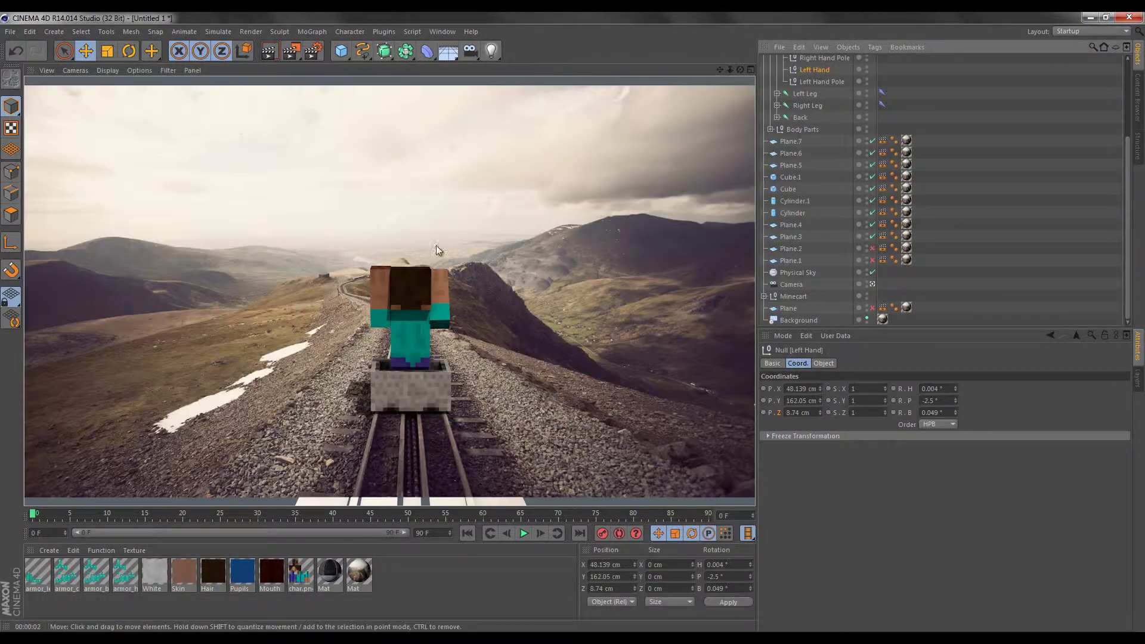
left_click_drag(374, 418, 402, 421)
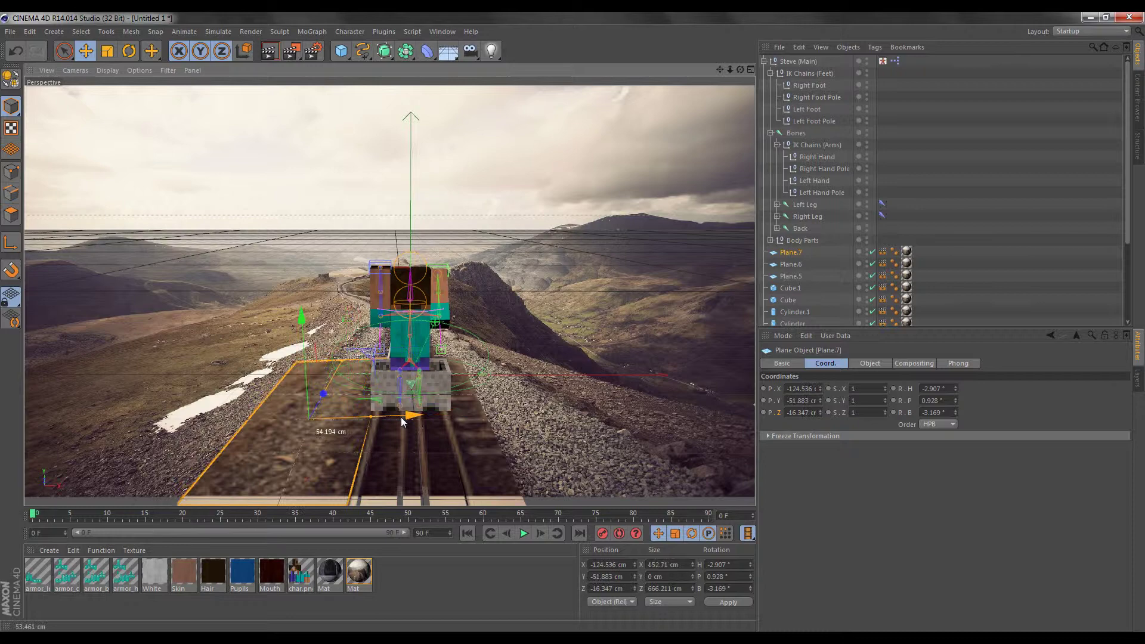
left_click(271, 54)
left_click(400, 285)
Step: Rotate Steve's Top Back joint to lean his upper body forward
left_click(271, 53)
left_click(401, 285)
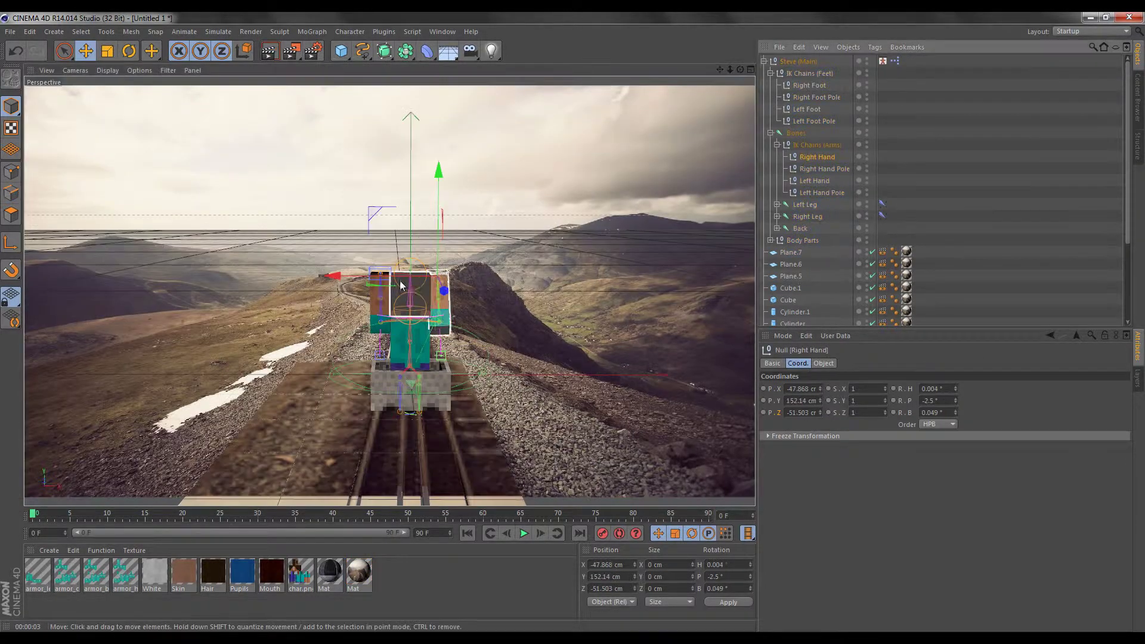
left_click(271, 54)
key("r")
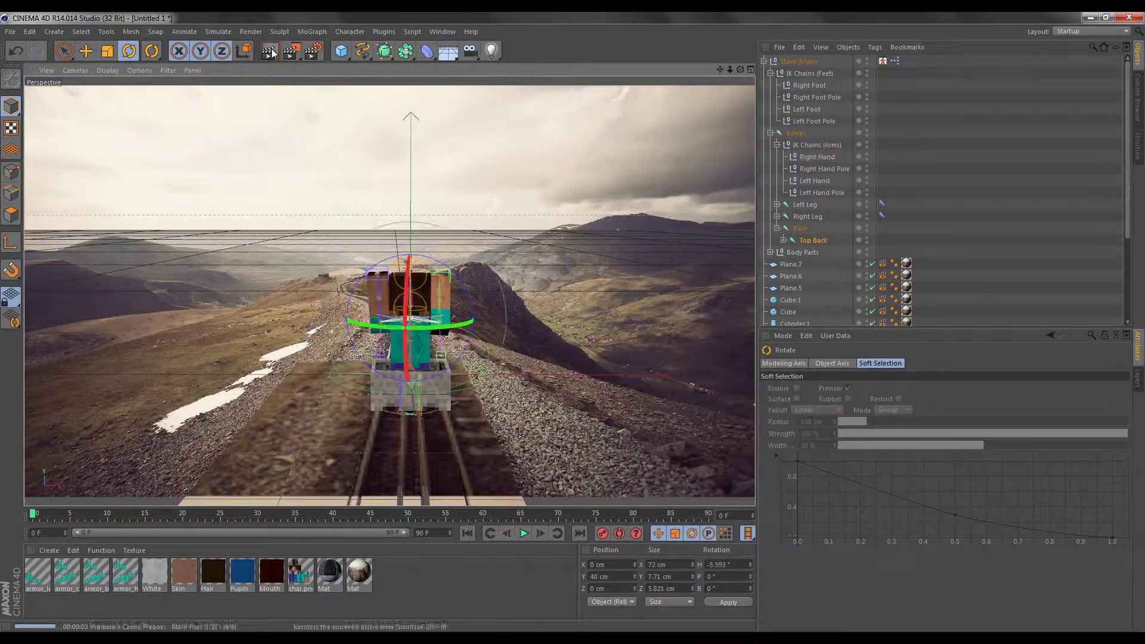
left_click(271, 54)
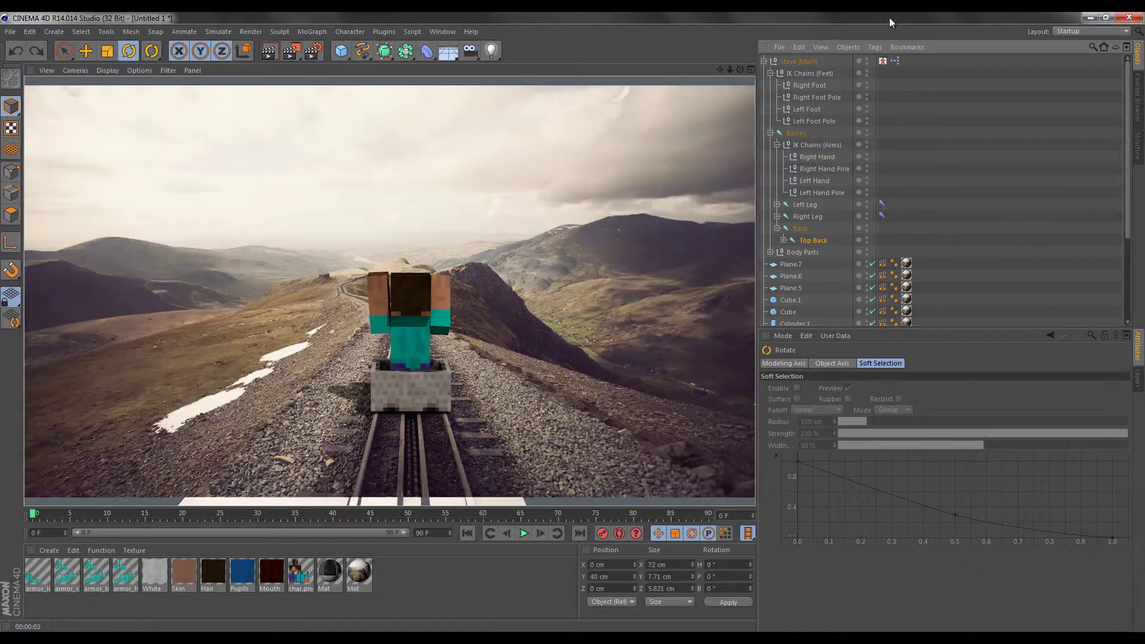
left_click(813, 240)
left_click(272, 53)
left_click_drag(430, 334, 447, 327)
Step: Move Steve's Right Hand control forward and check the pose
left_click(440, 281)
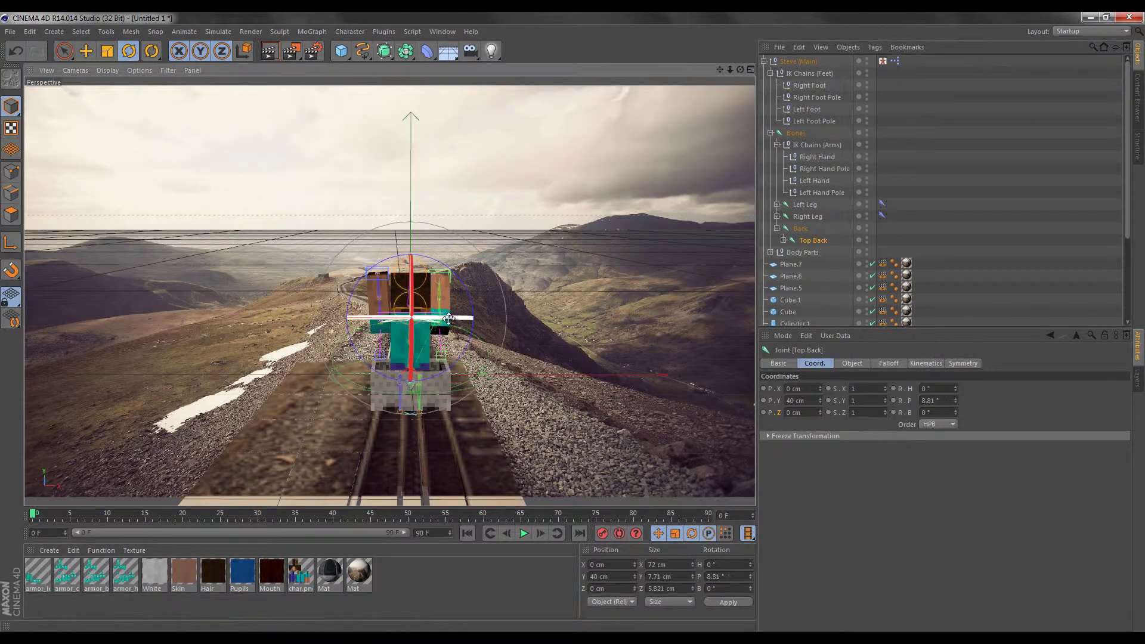
key("shift+r")
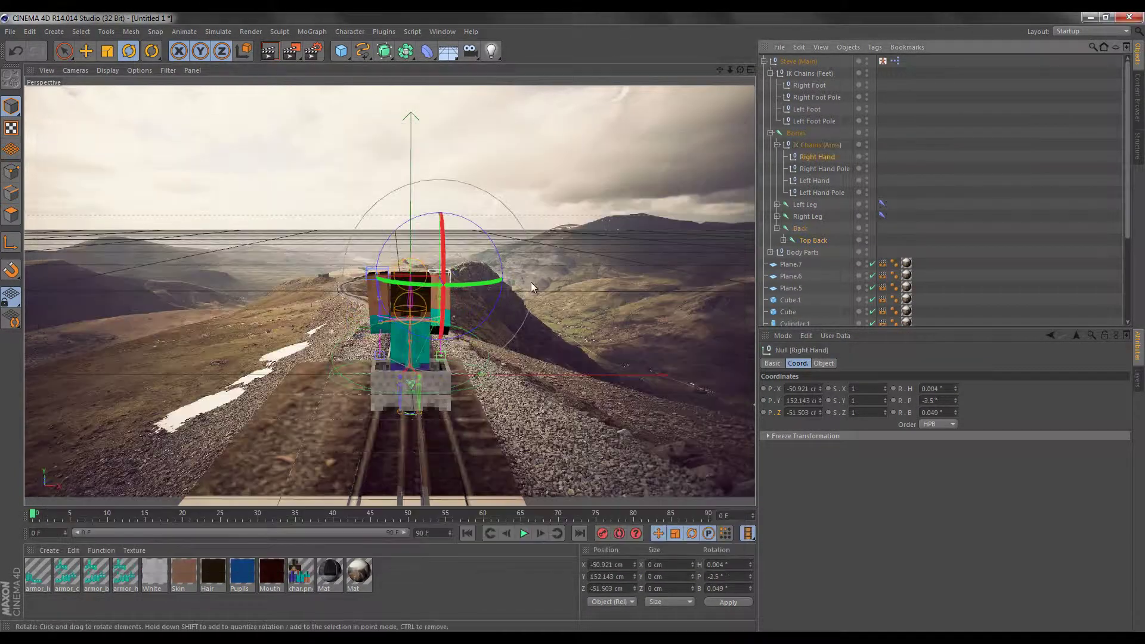
key("e")
left_click_drag(445, 285, 449, 293)
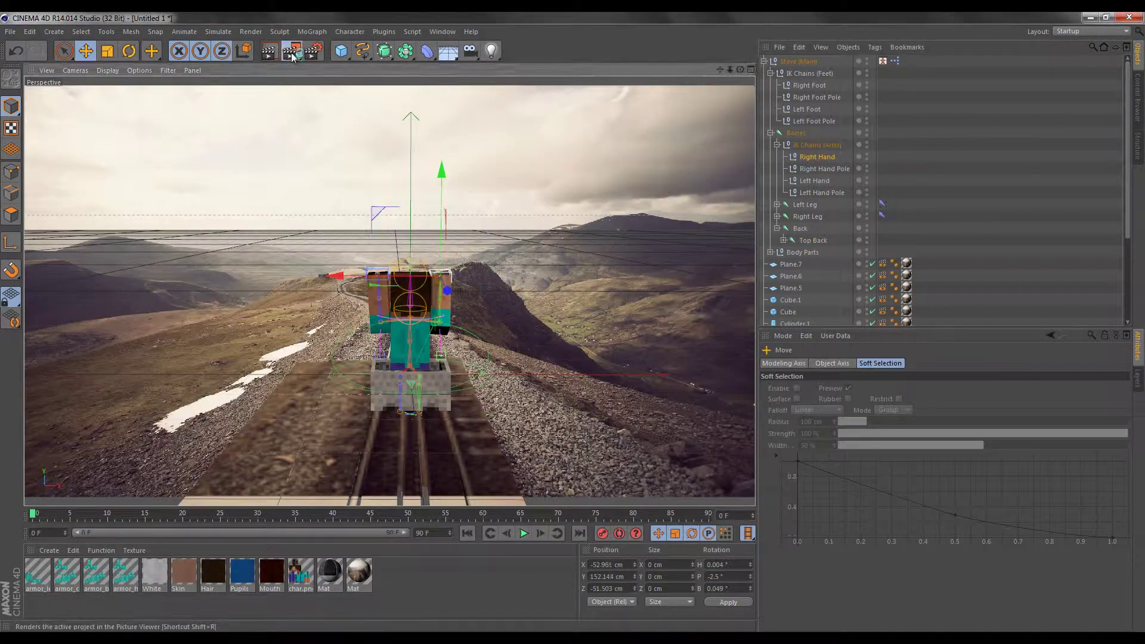
key("shift+r")
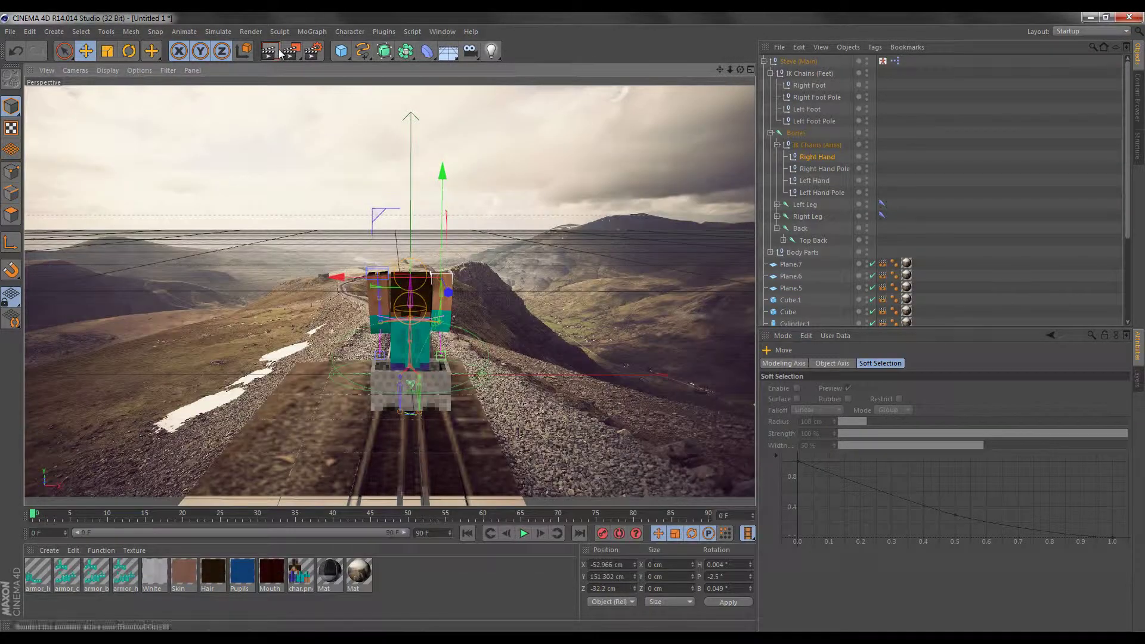
Step: Render the final image to the Picture Viewer and start saving it
left_click(280, 53)
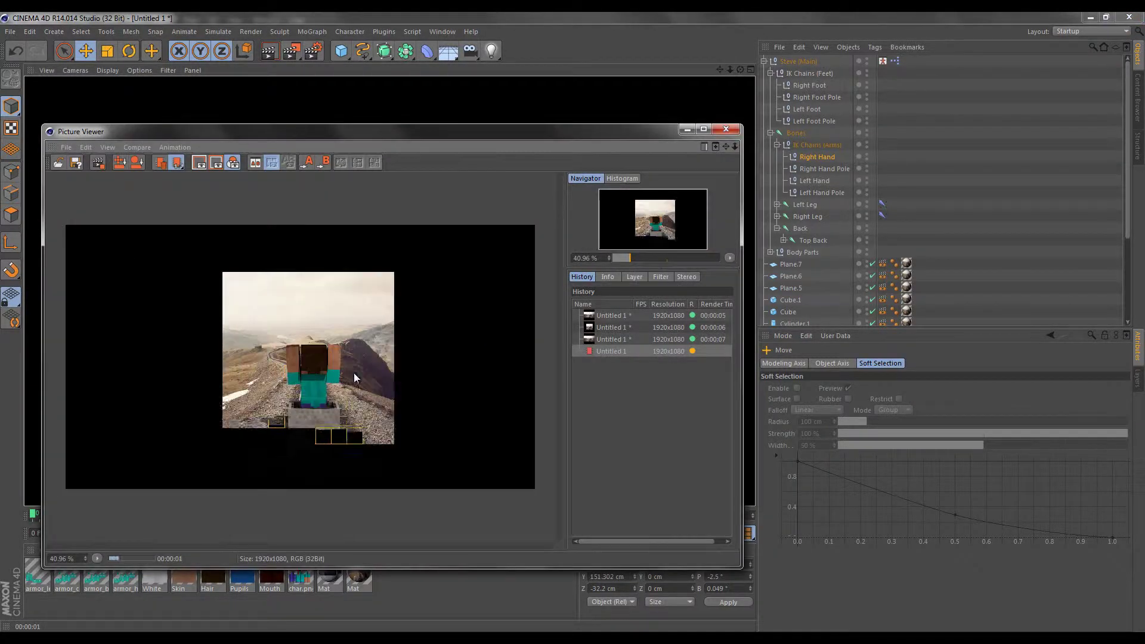
key("ctrl+s")
left_click(89, 78)
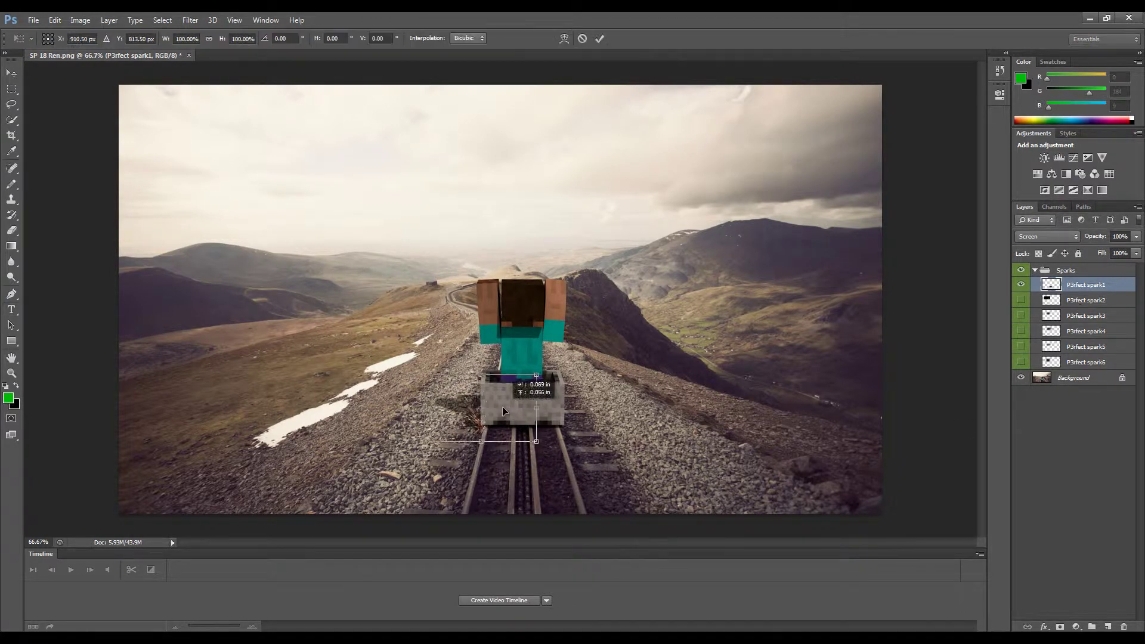
Step: Flip the spark layer horizontally and move it onto the rails
key("ctrl+t")
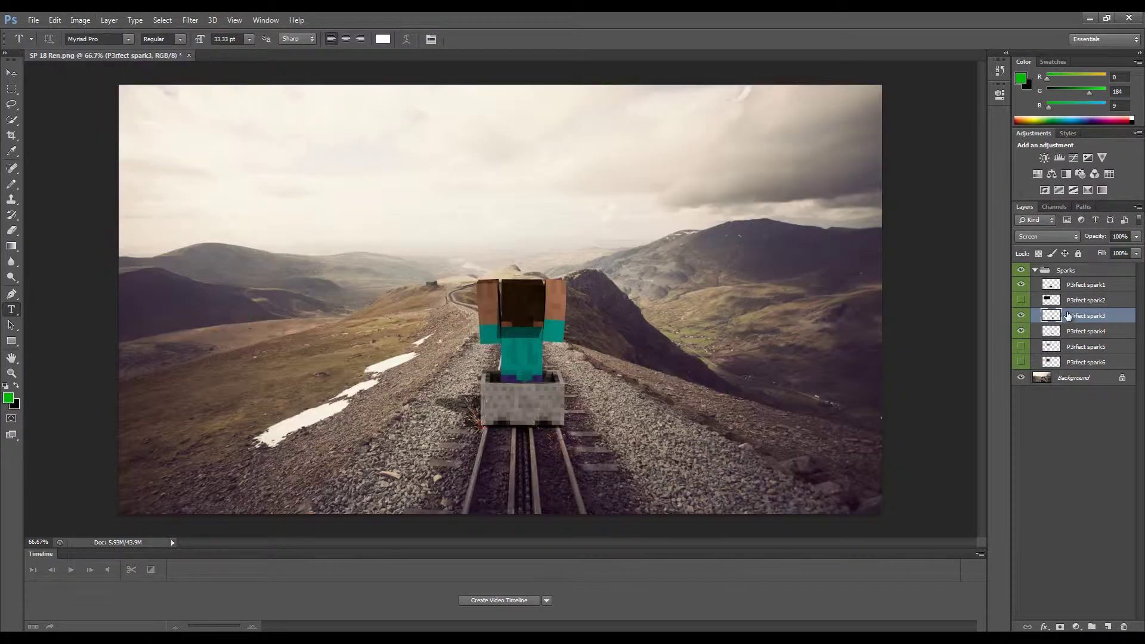
right_click(1069, 316)
left_click(54, 20)
left_click(248, 292)
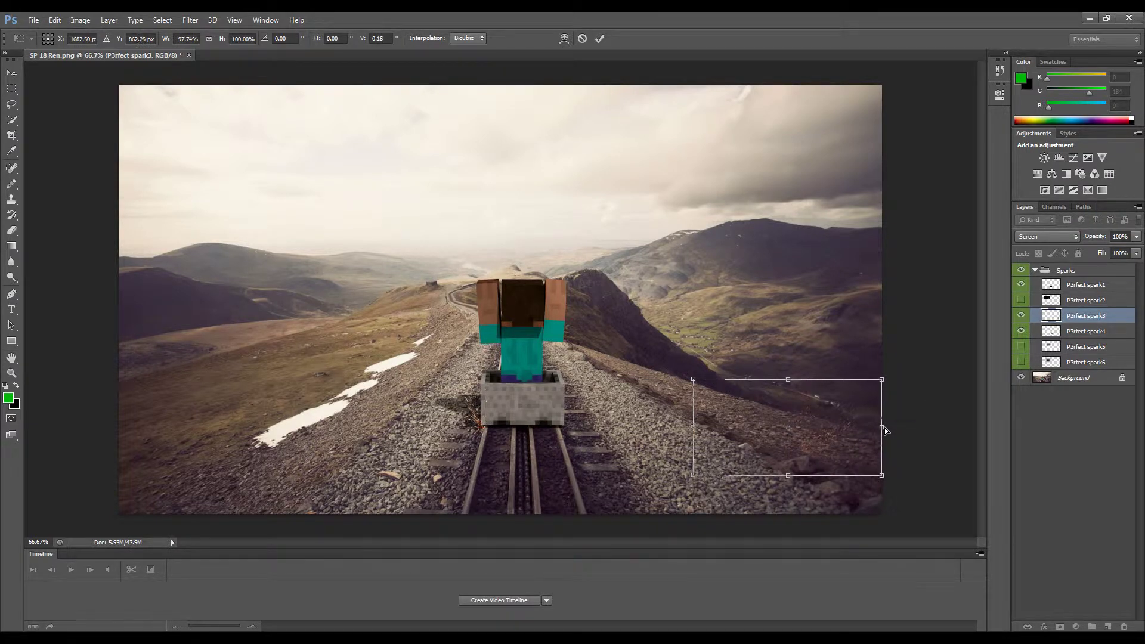
left_click_drag(886, 429, 603, 440)
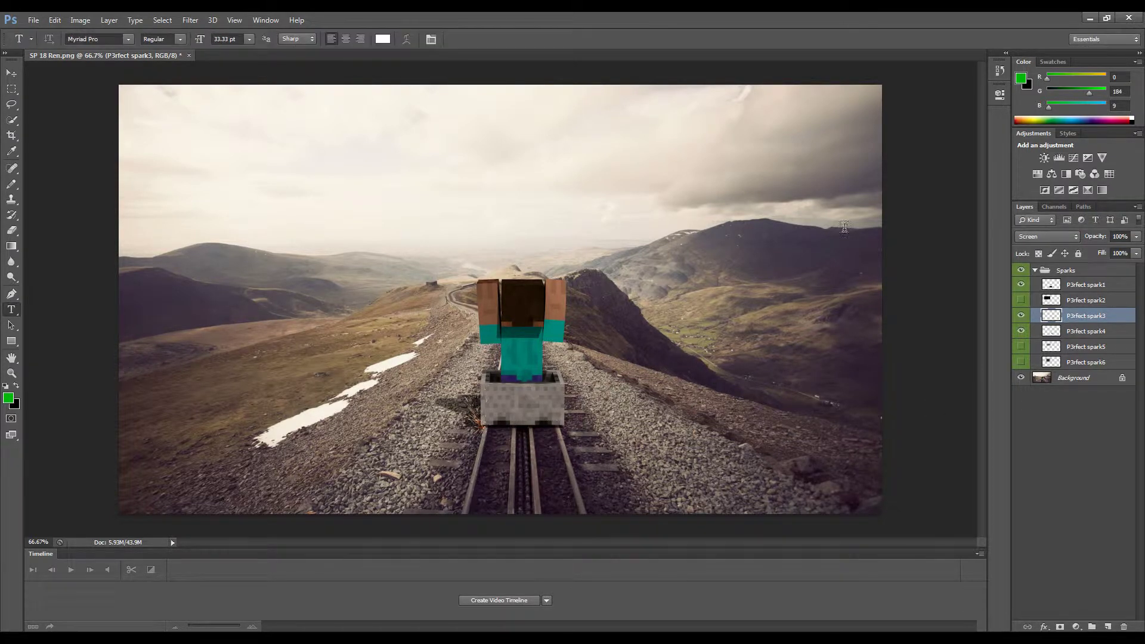
Step: Open Brightness/Contrast and close it without changes
left_click(80, 19)
left_click(239, 46)
left_click(636, 213)
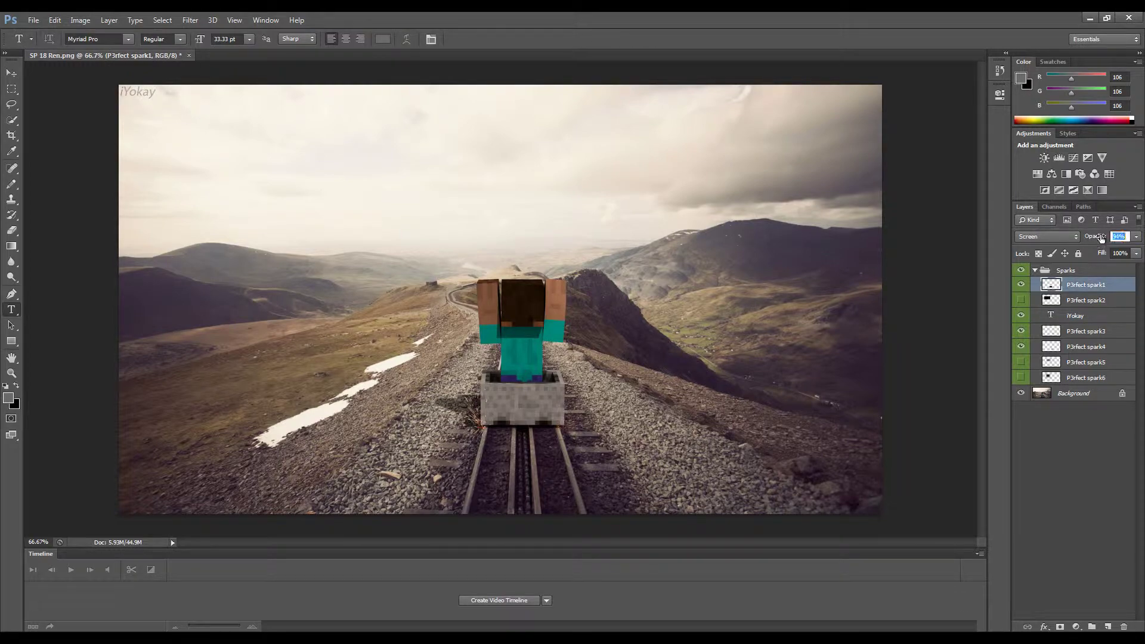
Step: Export the image for web as PNG-24 named 'Speed Art Pic 18 Fin'
left_click(34, 20)
left_click(59, 199)
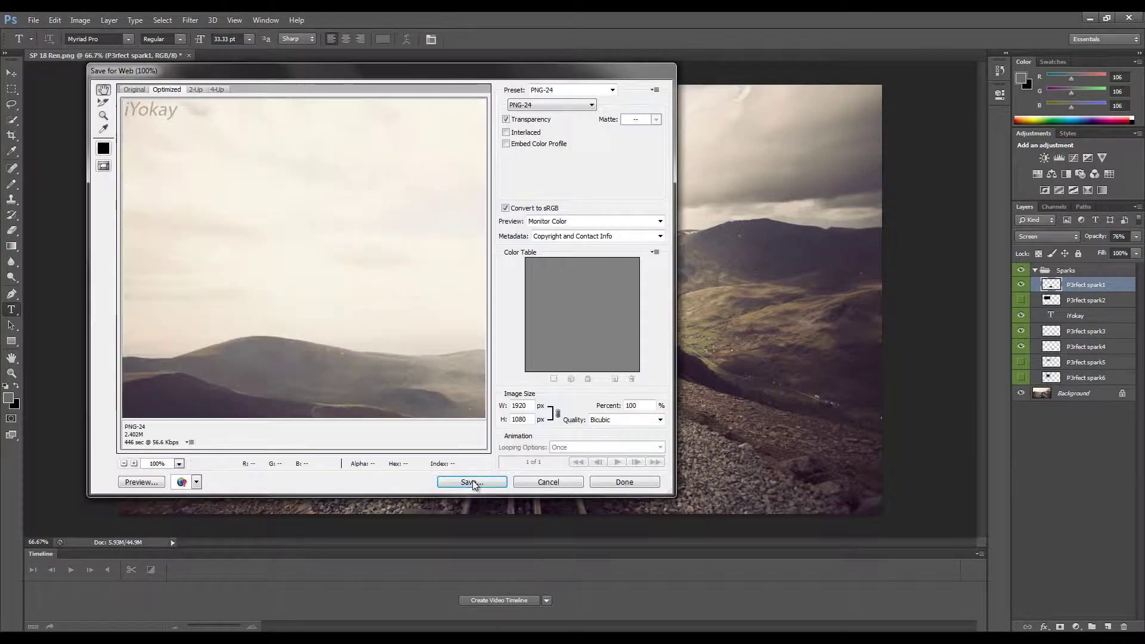
left_click(472, 482)
type("Speed Art Pic 18 Fin")
left_click(420, 401)
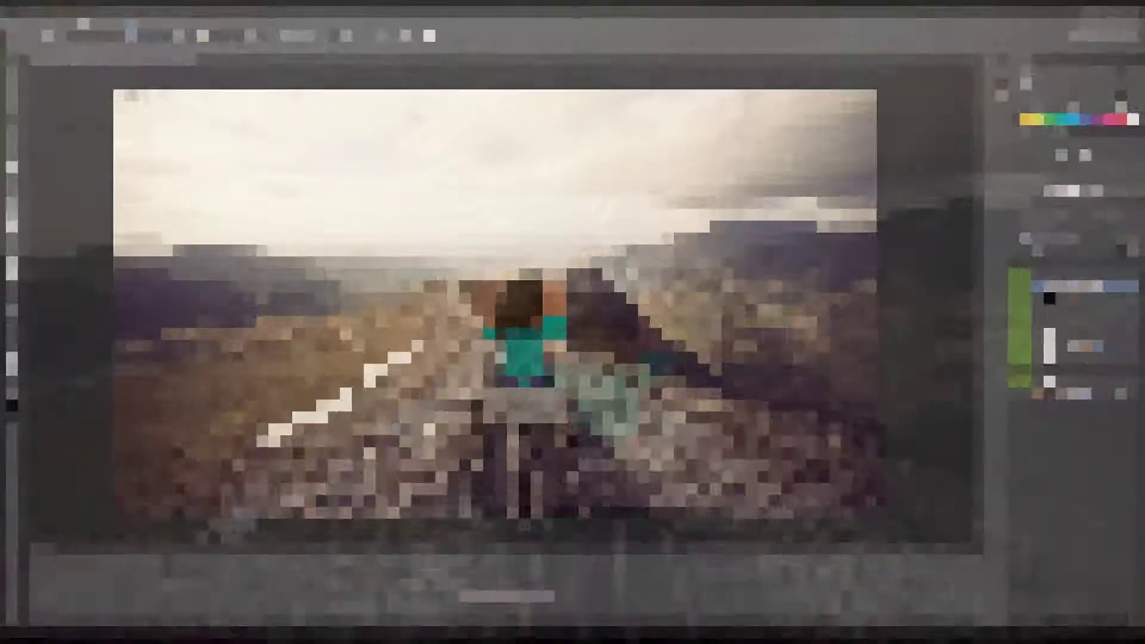